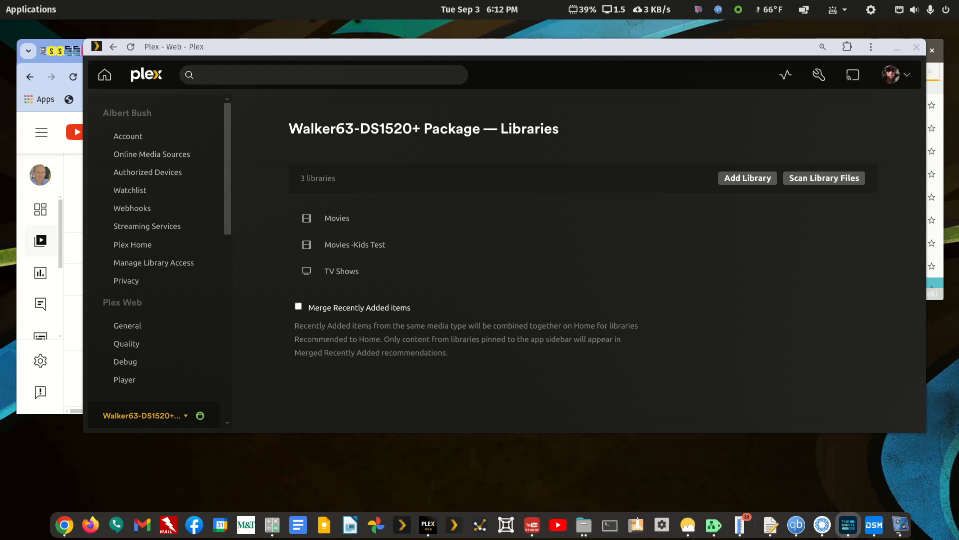
Switch to TMDB and look through the Casino Royale (1967) page for a collection section
left_click(848, 525)
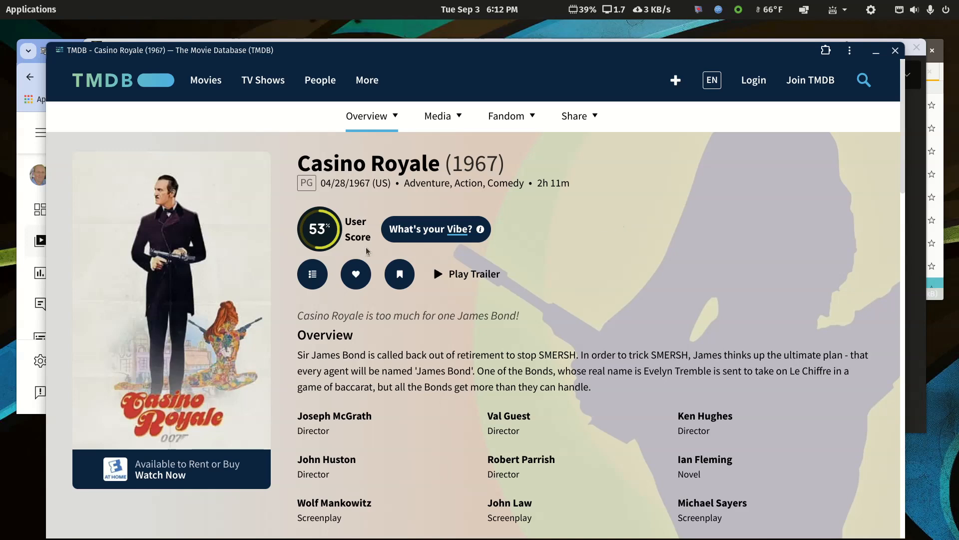
scroll(385, 403, "down", 20)
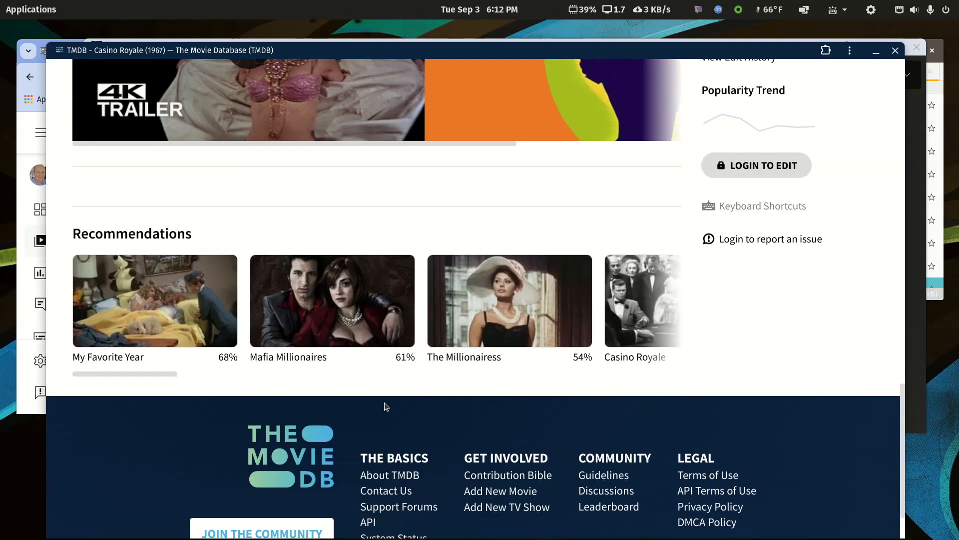
scroll(385, 403, "up", 20)
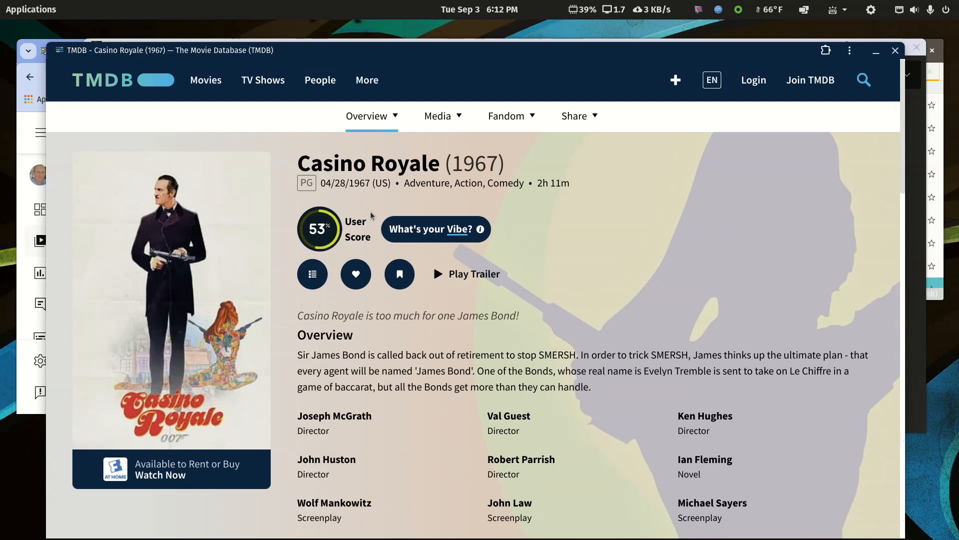
Search TMDB for Casino Royale using the copied film title and open the 2006 film's page
left_click_drag(299, 160, 440, 166)
key("ctrl+c")
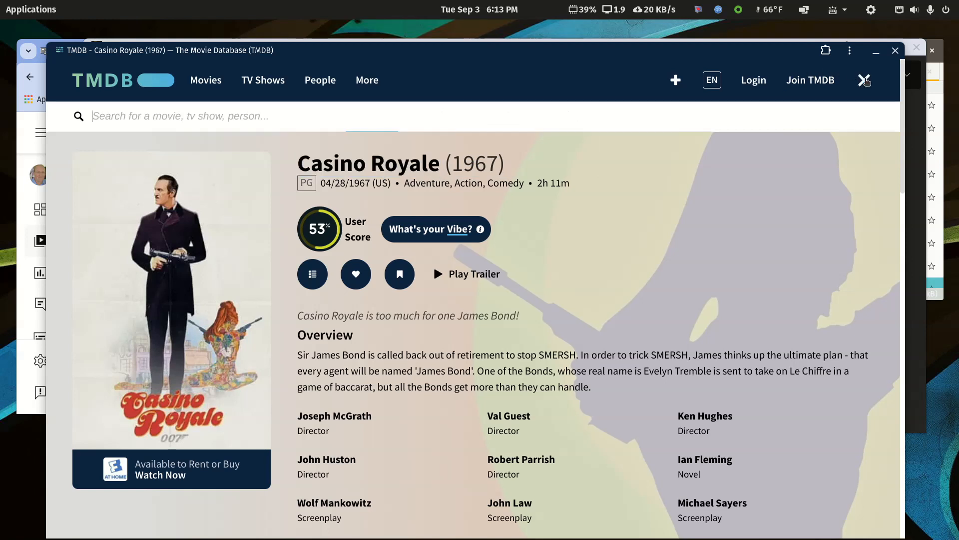
left_click(865, 81)
key("ctrl+v")
key("Return")
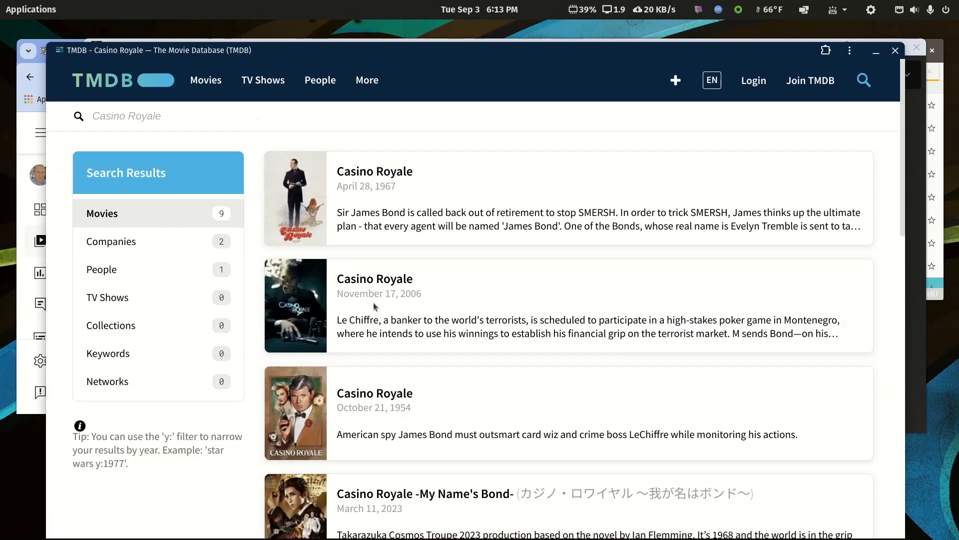
left_click(368, 281)
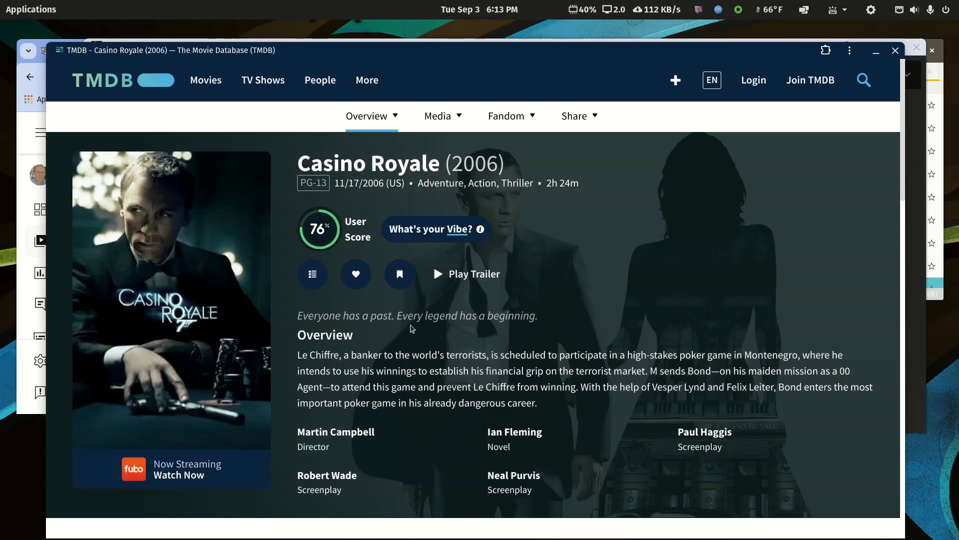
Open the James Bond Collection linked from the Casino Royale (2006) page
scroll(411, 328, "down", 15)
scroll(411, 329, "down", 5)
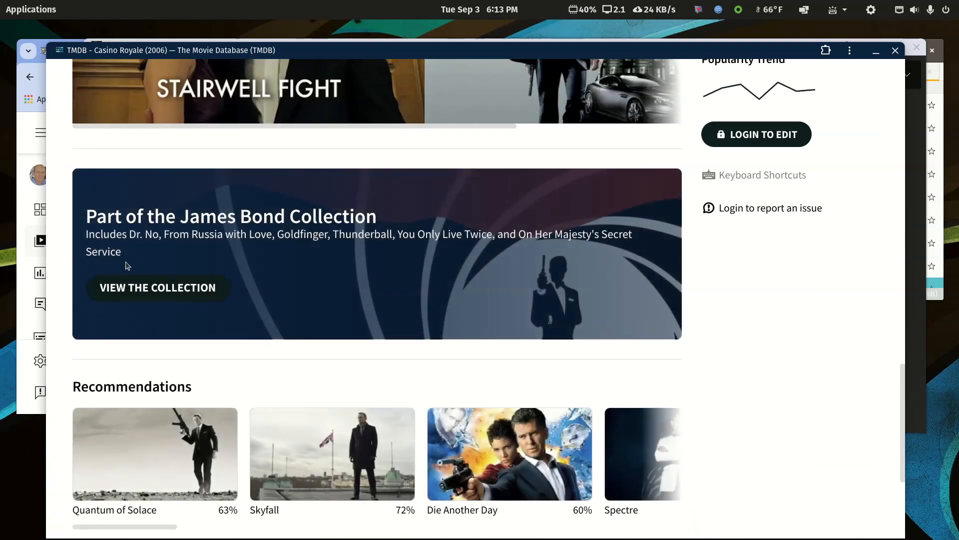
left_click(161, 290)
Examine the cast, crew and full list of movies in the James Bond Collection
scroll(454, 347, "down", 5)
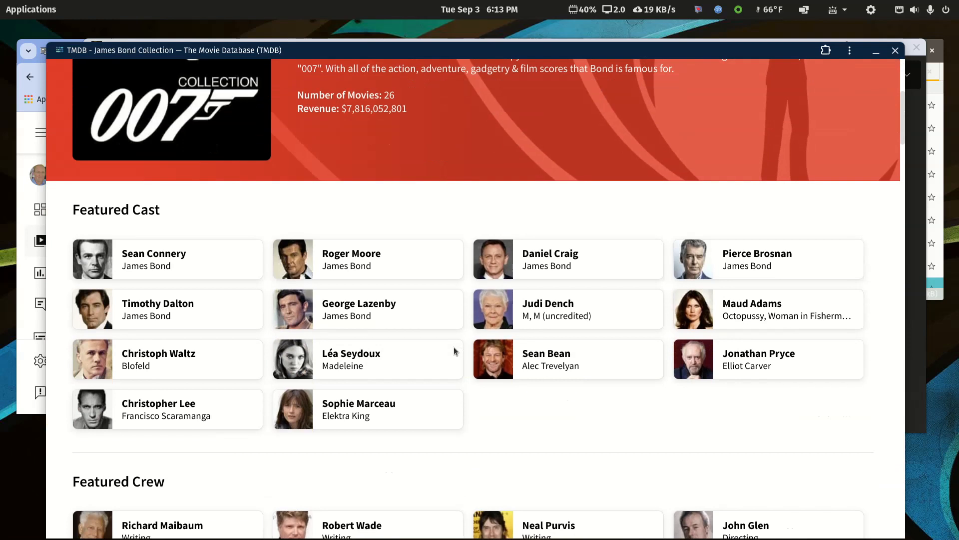
scroll(454, 350, "down", 15)
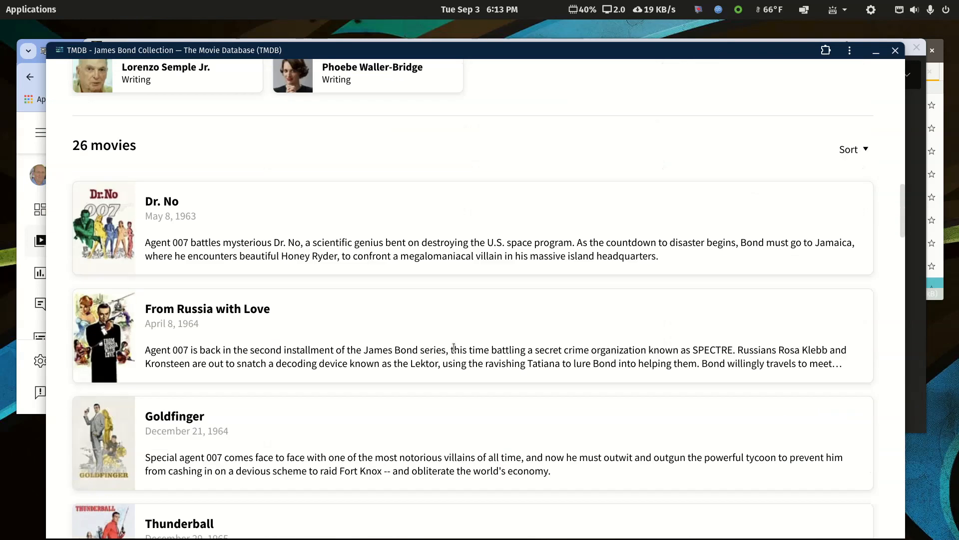
scroll(454, 347, "down", 1)
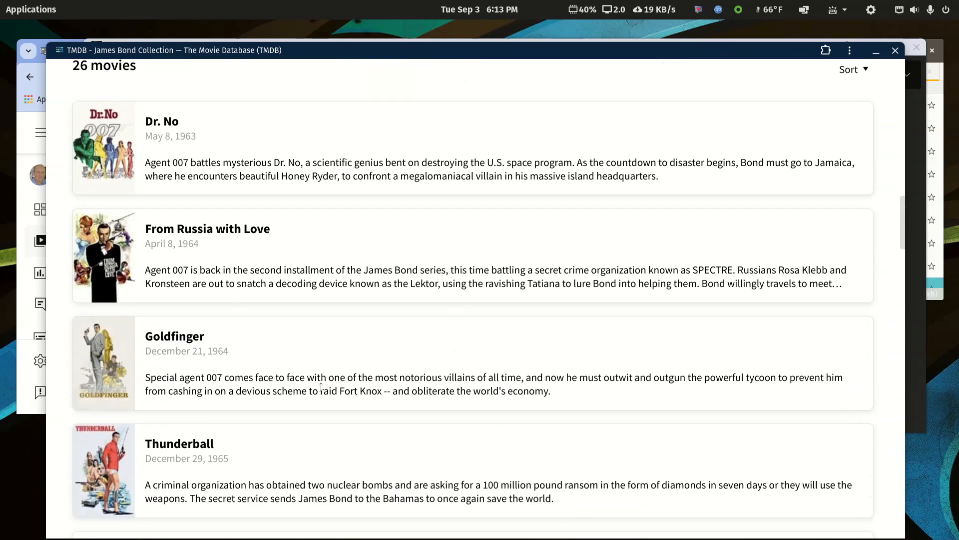
scroll(325, 392, "down", 5)
scroll(326, 393, "down", 19)
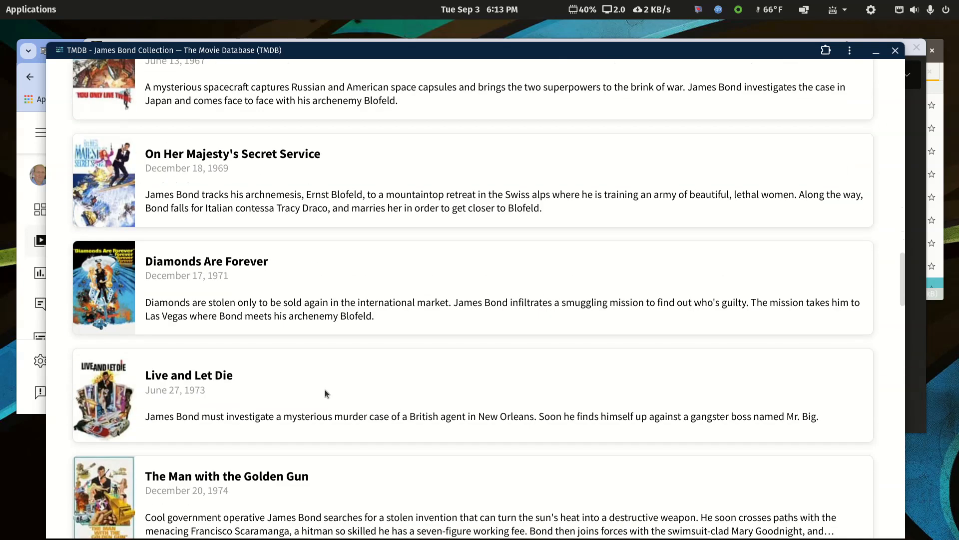
scroll(324, 389, "down", 17)
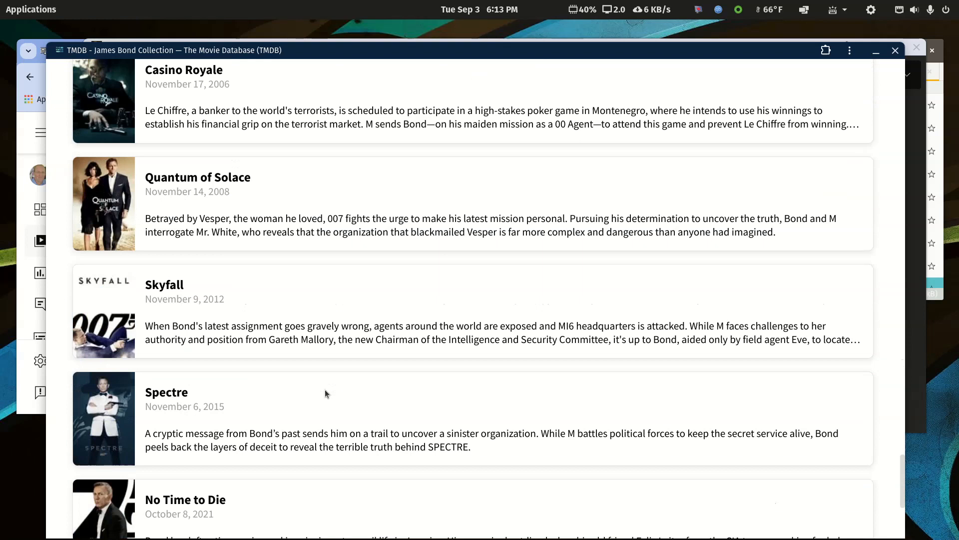
scroll(326, 393, "down", 5)
scroll(325, 388, "up", 8)
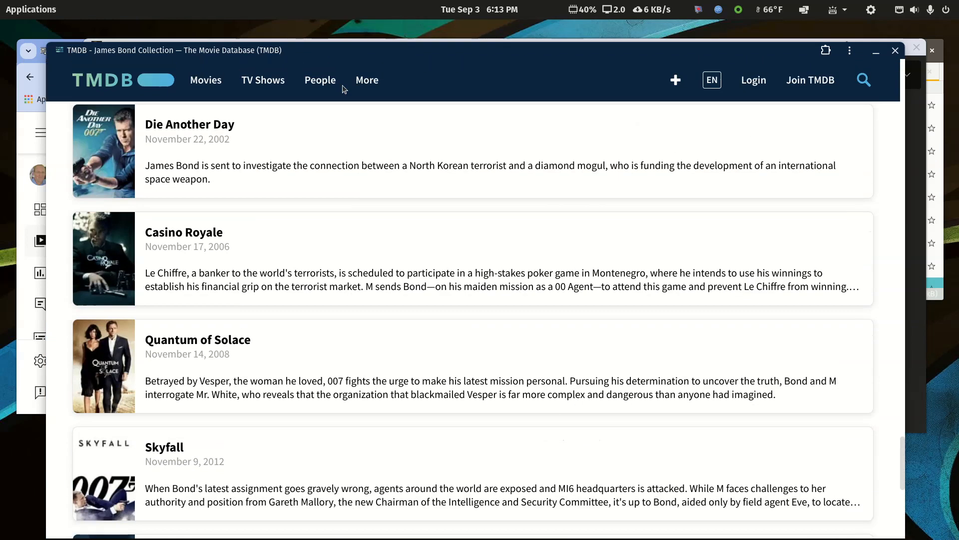
Switch back to Plex and display the full list of titles in the Movies -Kids Test library
left_click_drag(341, 51, 958, 180)
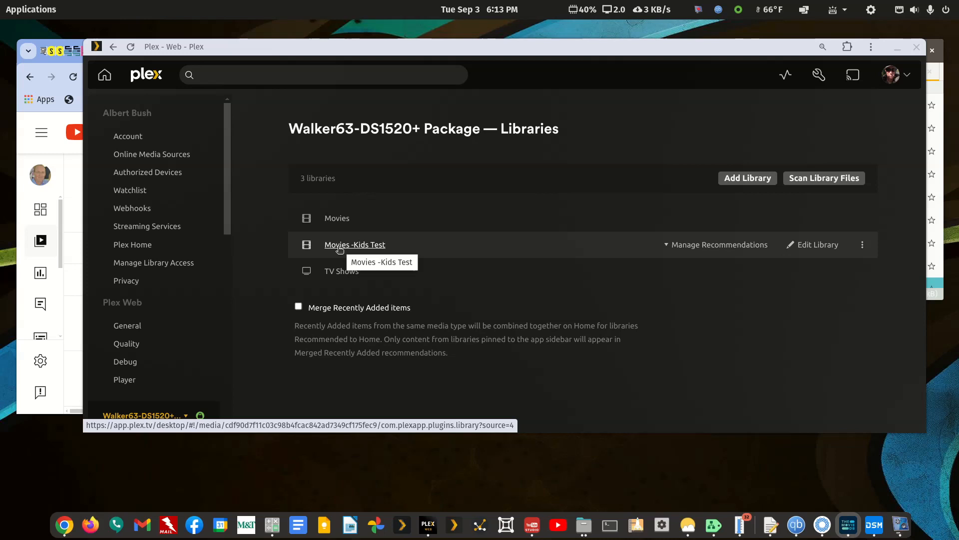
left_click(340, 245)
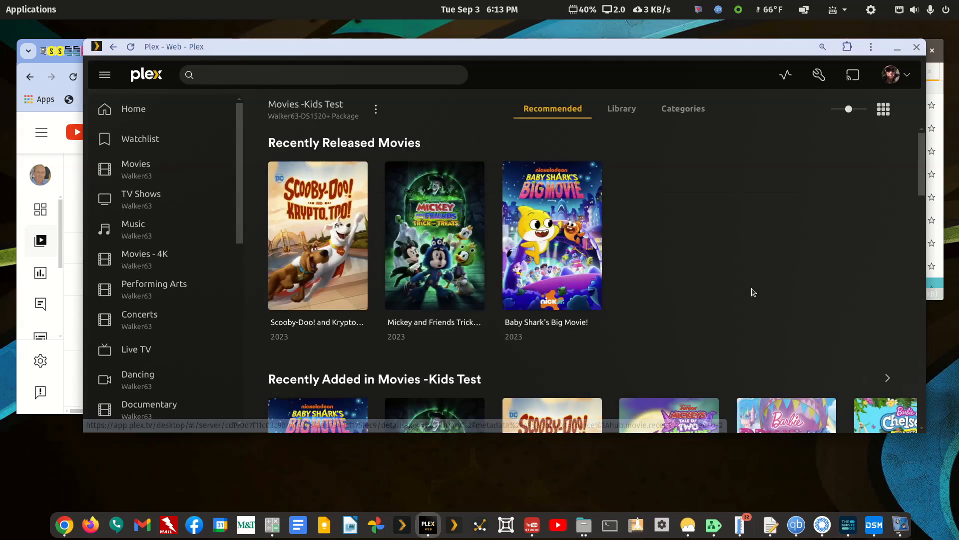
left_click(626, 111)
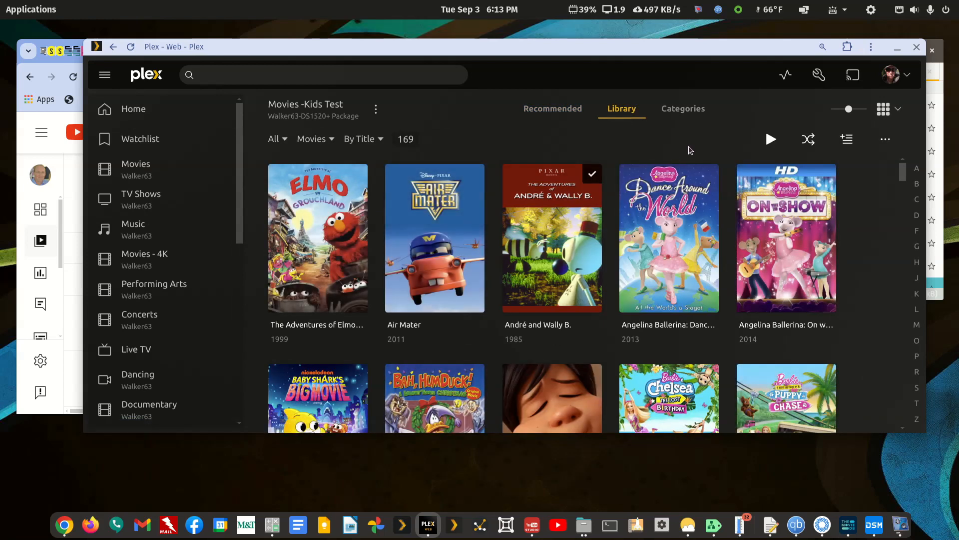
left_click_drag(903, 173, 924, 138)
Edit the Movies -Kids Test library's advanced settings, setting the minimum automatic collection size to 2, and save the changes
left_click(376, 110)
mouse_move(396, 199)
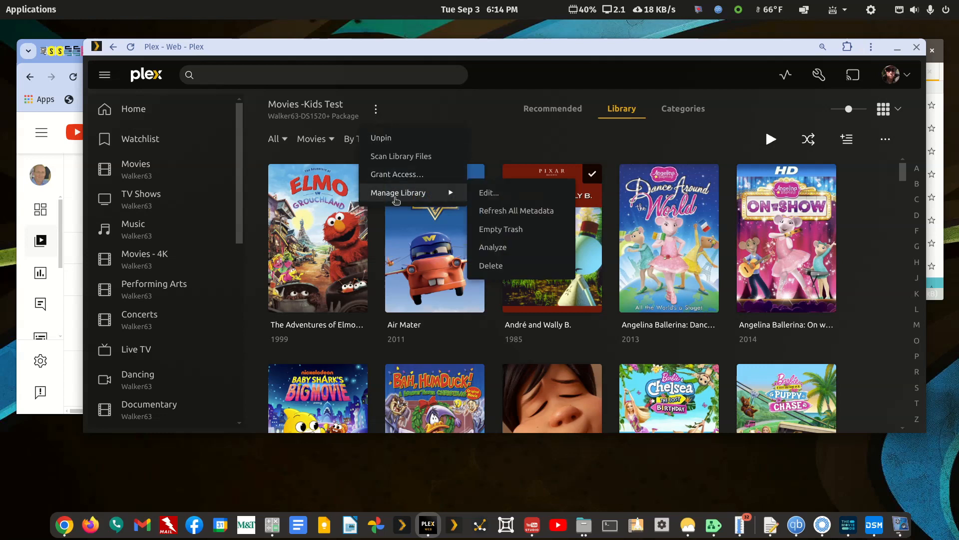
left_click(497, 193)
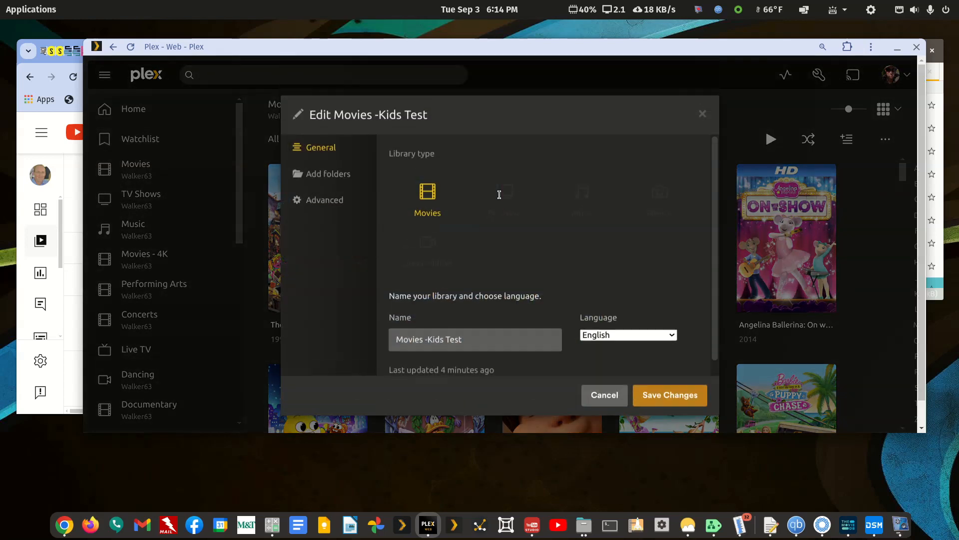
left_click(323, 200)
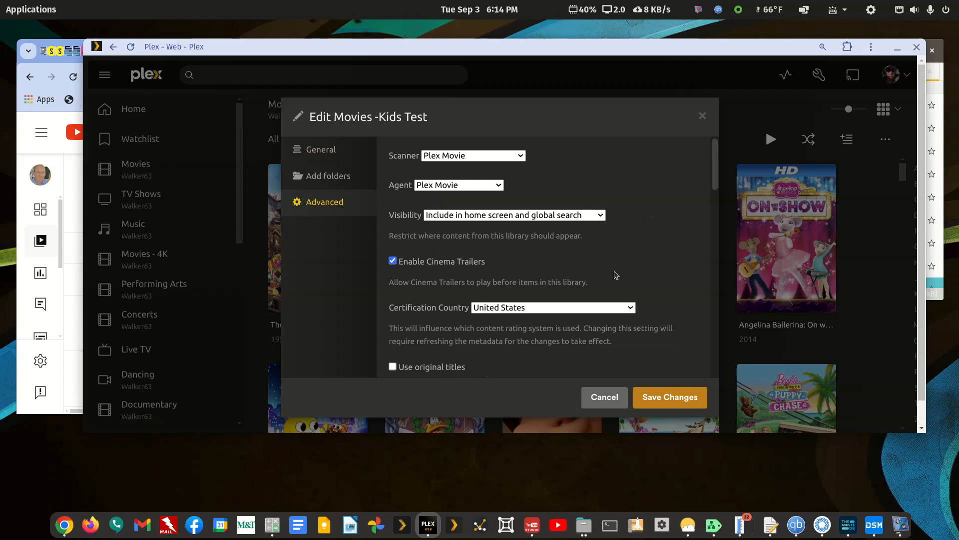
scroll(616, 275, "down", 10)
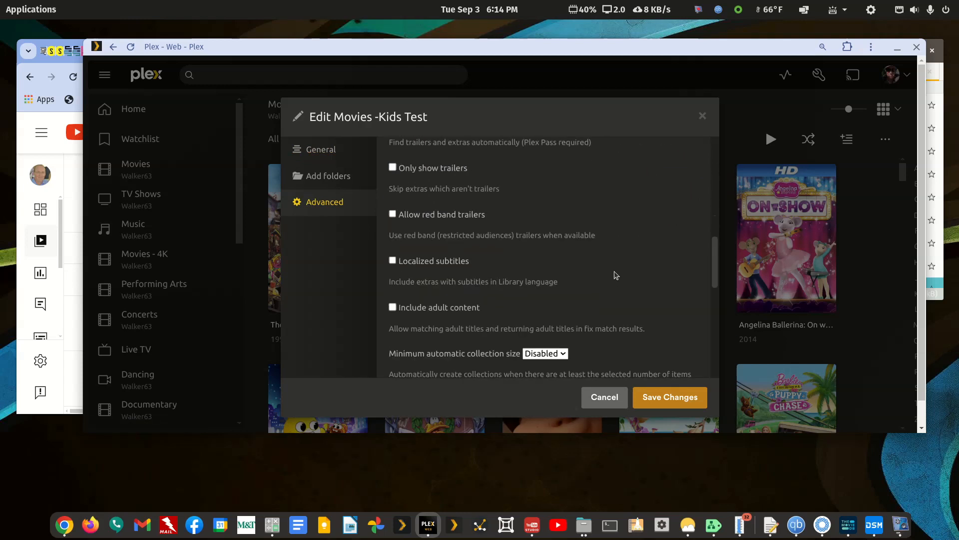
scroll(617, 275, "down", 2)
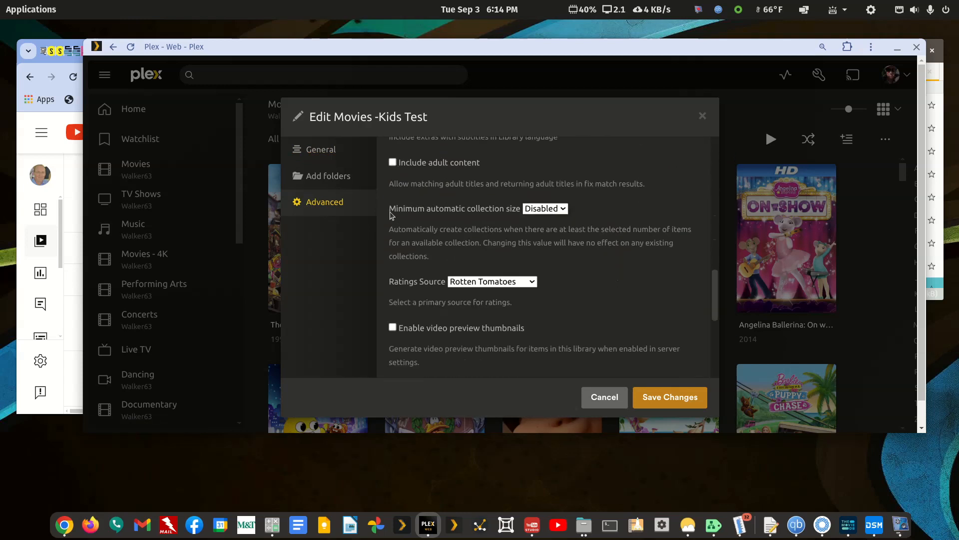
left_click(564, 211)
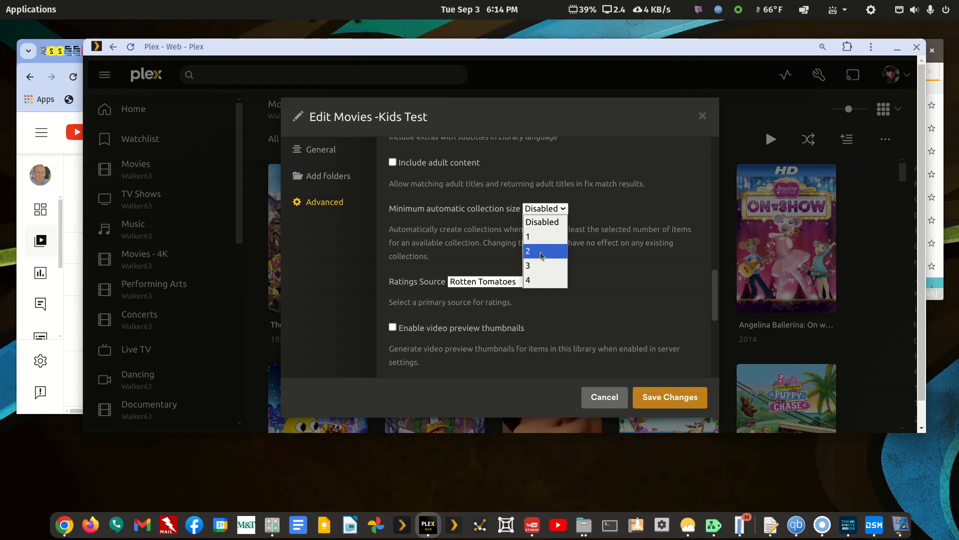
left_click(542, 256)
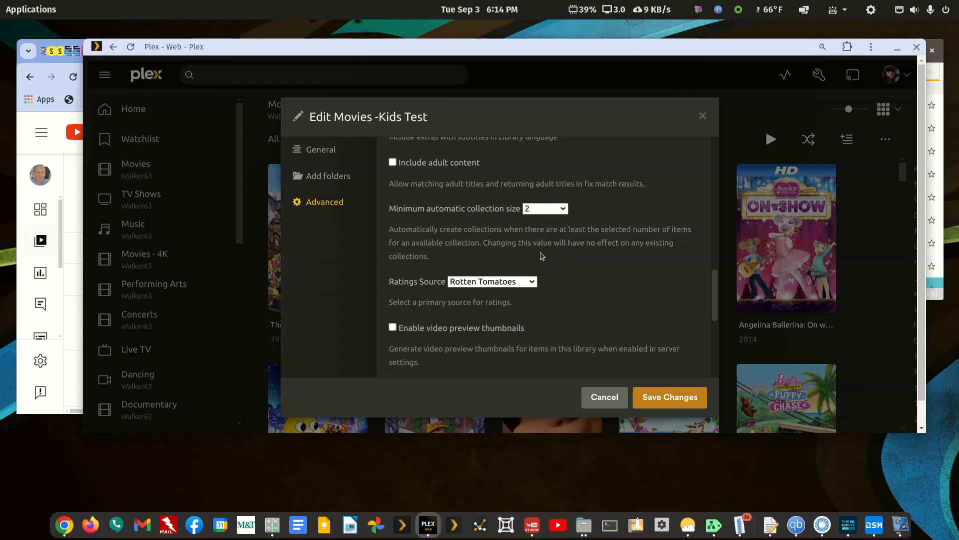
left_click(566, 211)
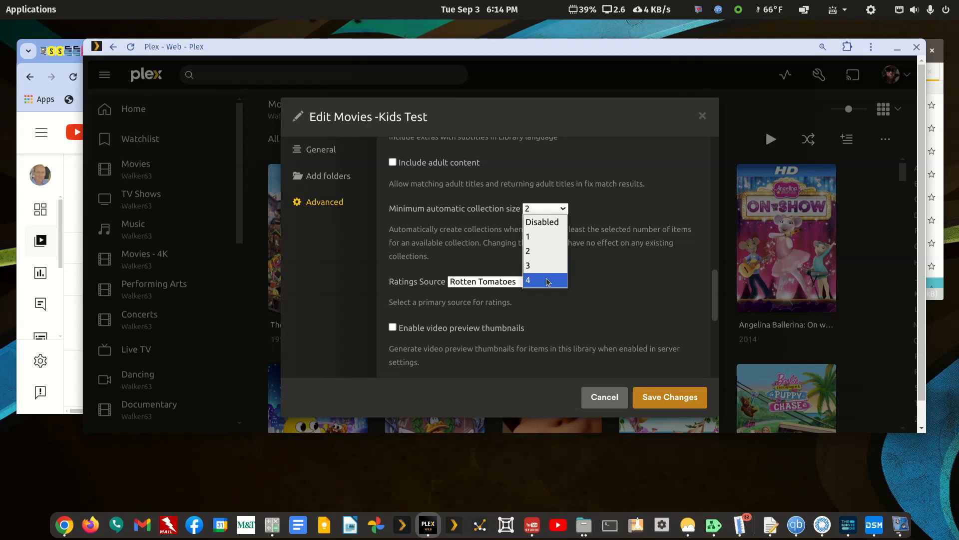
left_click(544, 251)
left_click(655, 399)
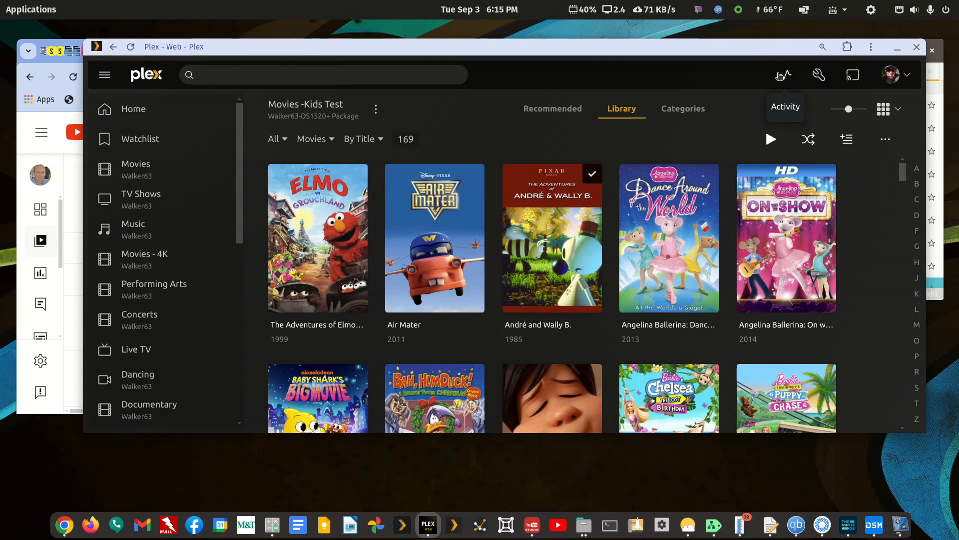
Maximize the Plex window, refresh all metadata of the Movies -Kids Test library and check the server's update activity
double_click(763, 47)
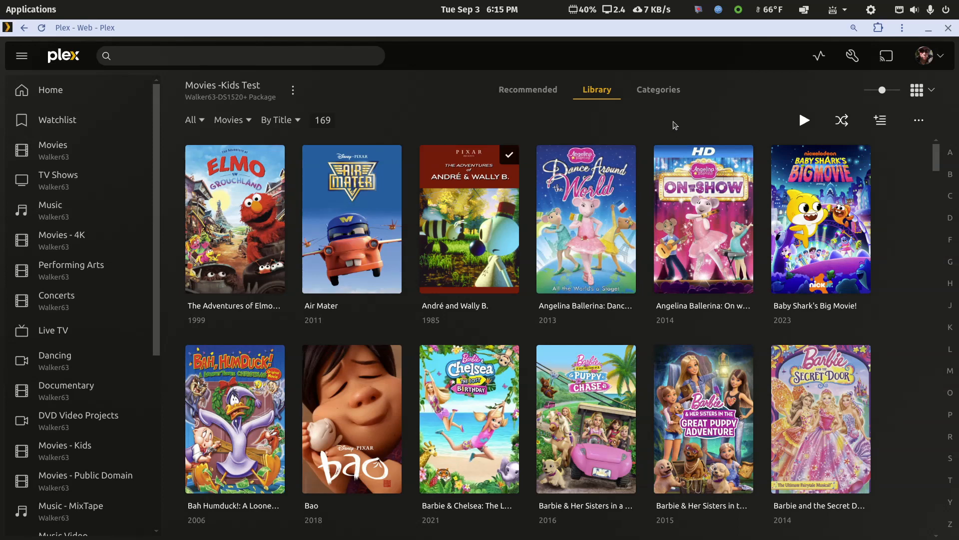
left_click(294, 92)
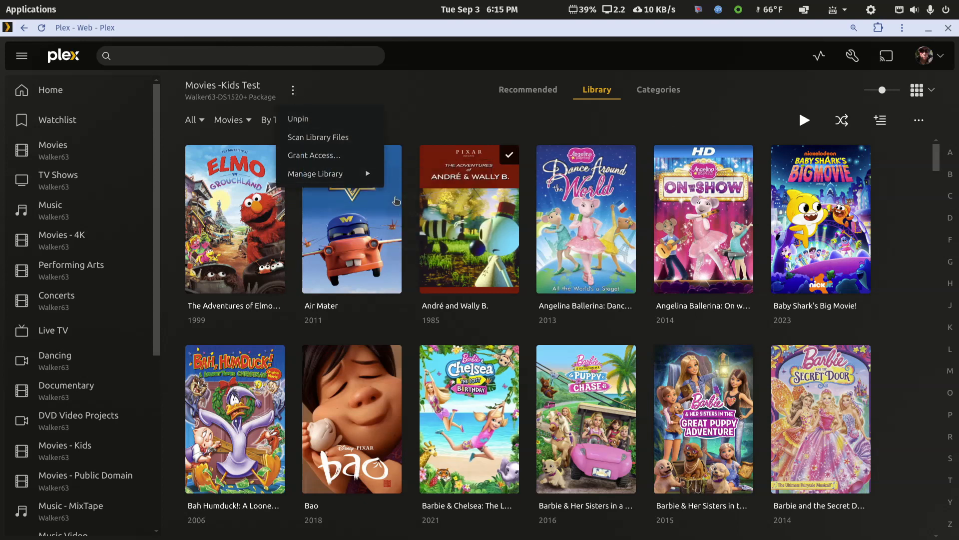
left_click(415, 198)
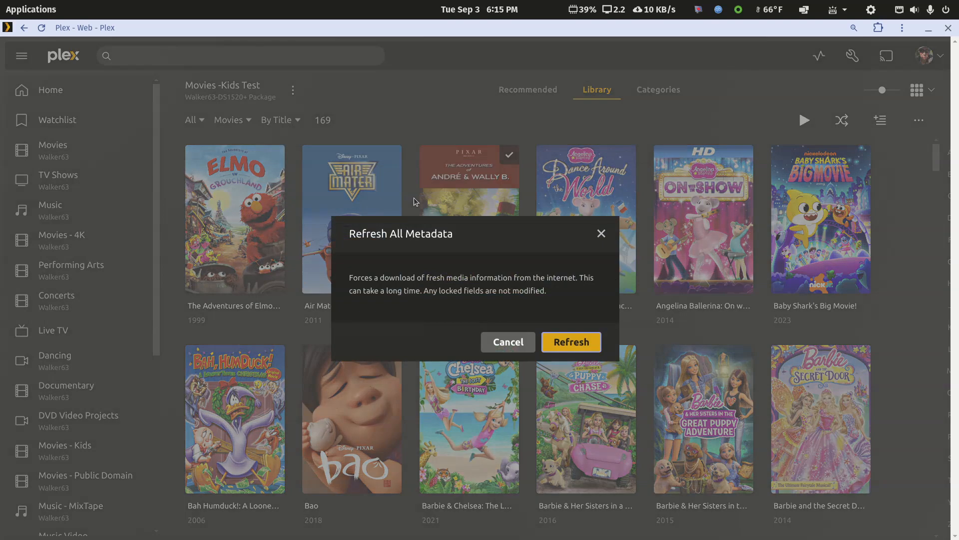
left_click(555, 333)
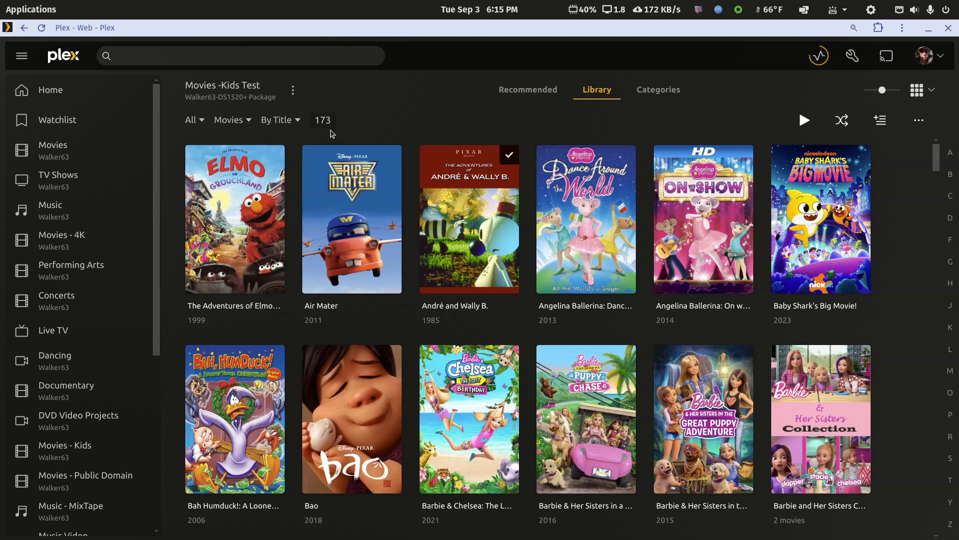
left_click(822, 56)
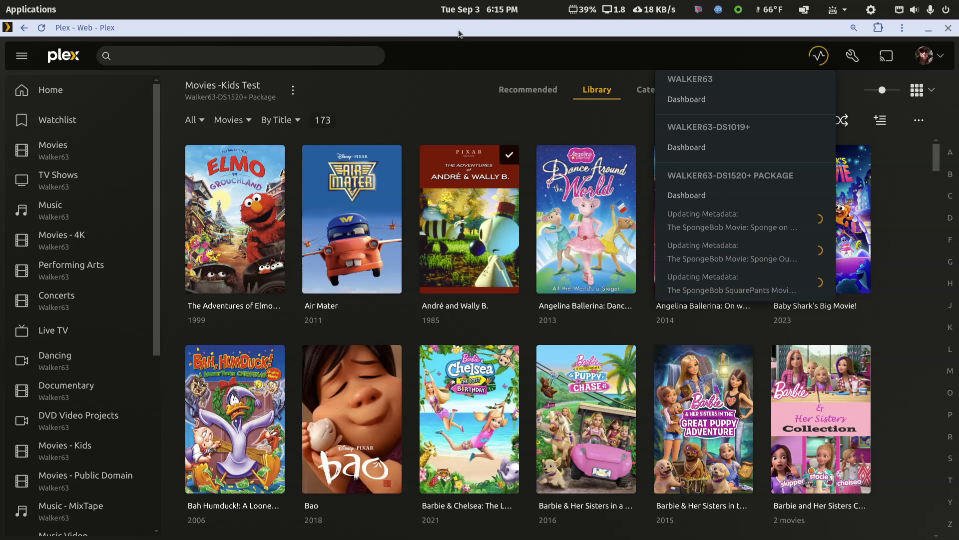
left_click(445, 100)
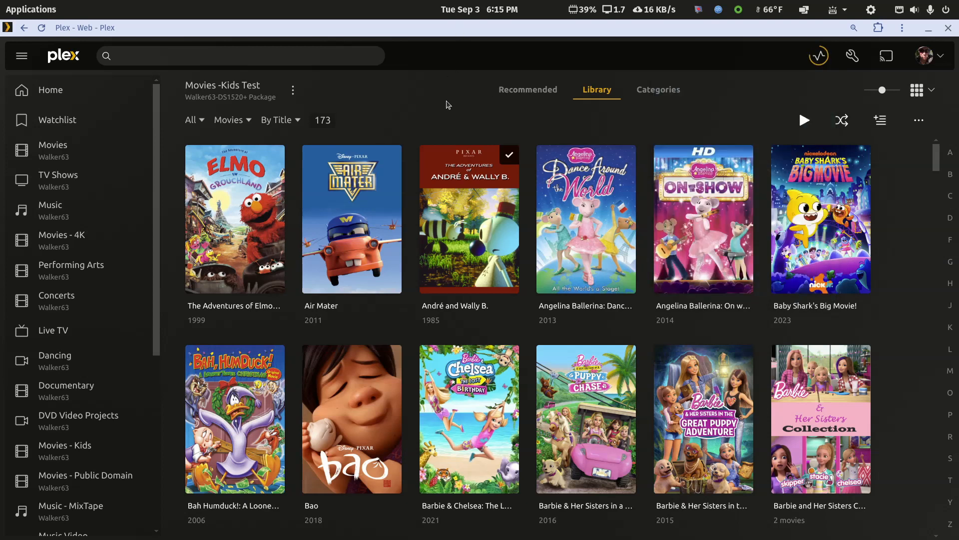
Reload the library page and open the Captain Underpants Collection from the library's collections to view its movies
left_click(42, 28)
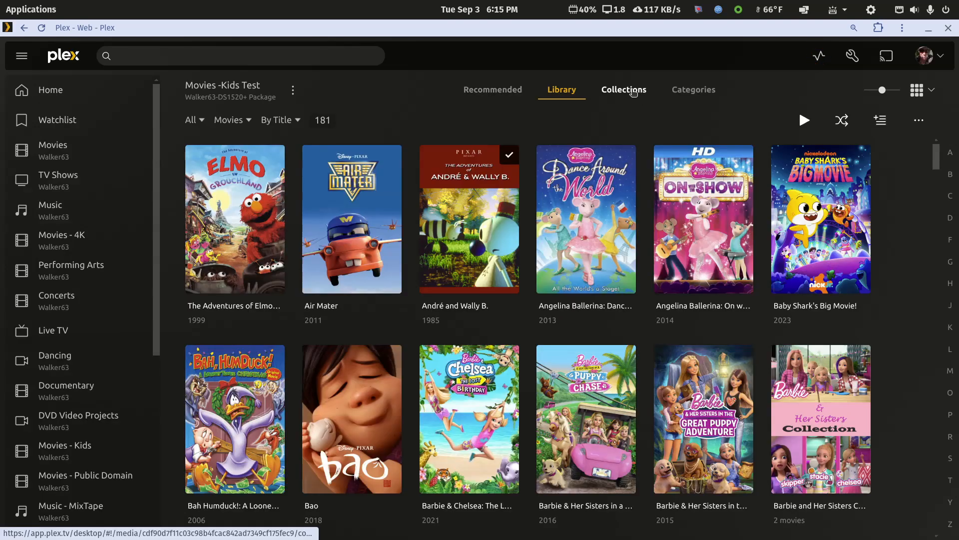
left_click(634, 93)
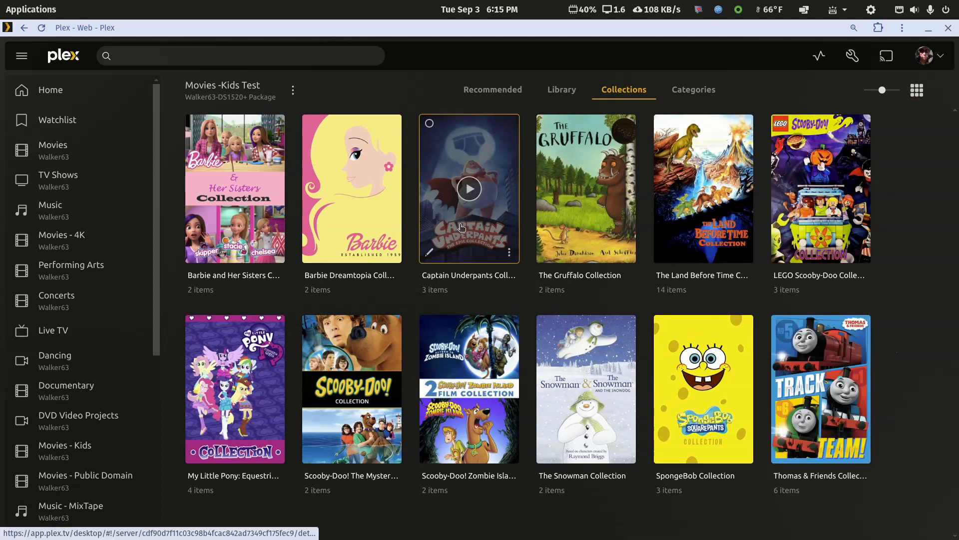
left_click(508, 217)
scroll(552, 363, "down", 1)
scroll(552, 363, "up", 2)
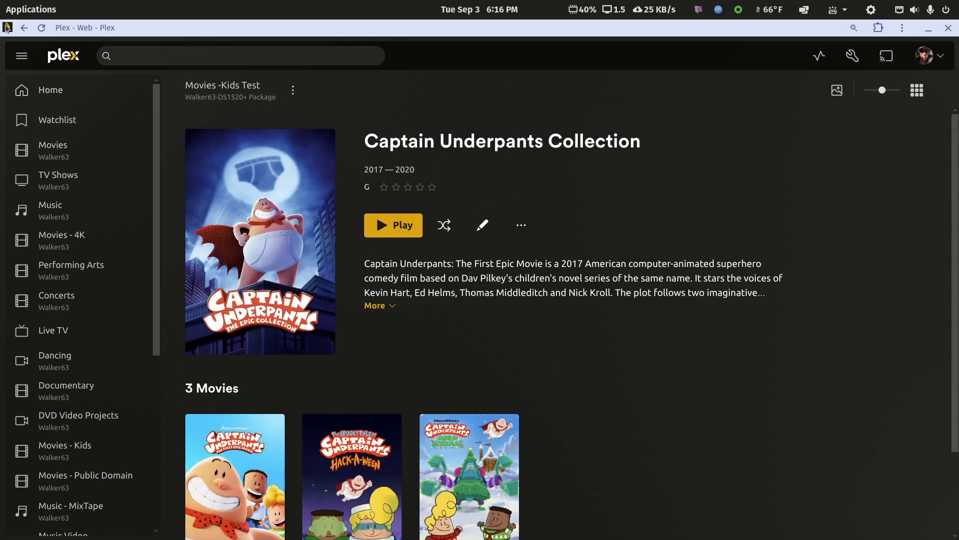
Return to the Movies -Kids Test library's full title list and examine the Captain Underpants entries under the letter C
left_click(25, 29)
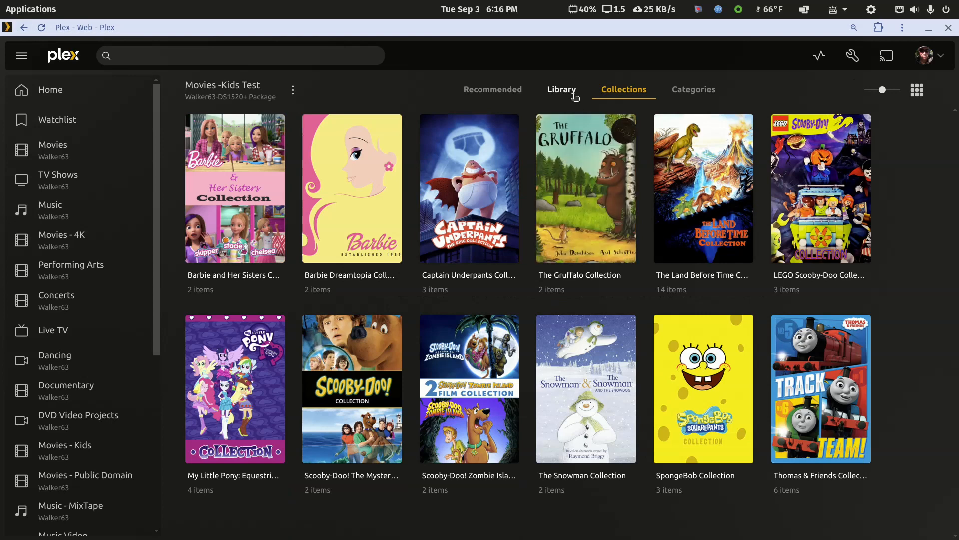
left_click(572, 95)
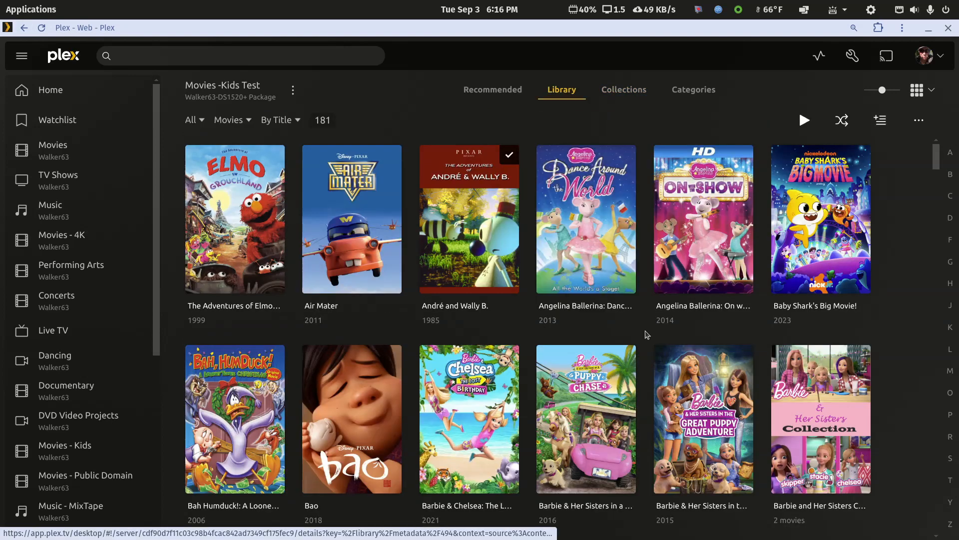
left_click(950, 196)
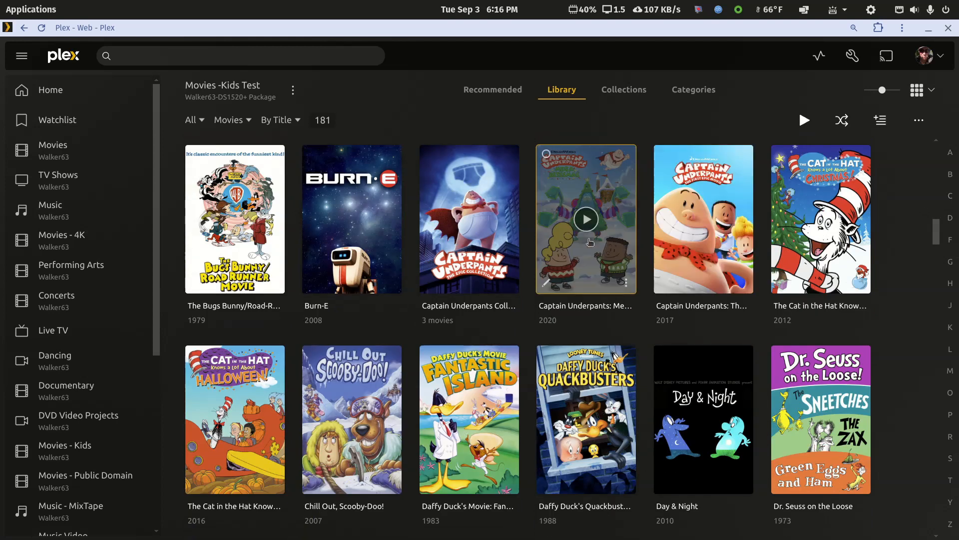
mouse_move(494, 240)
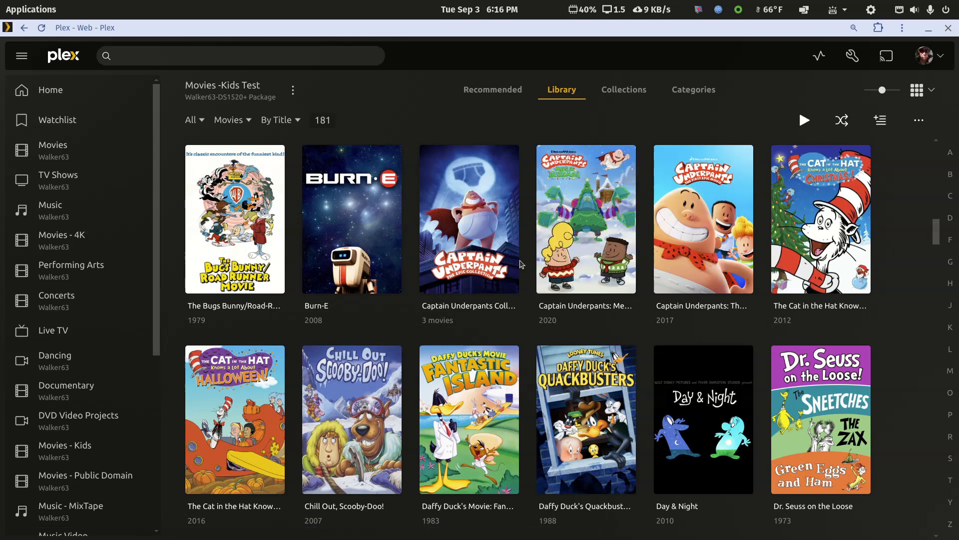
mouse_move(457, 235)
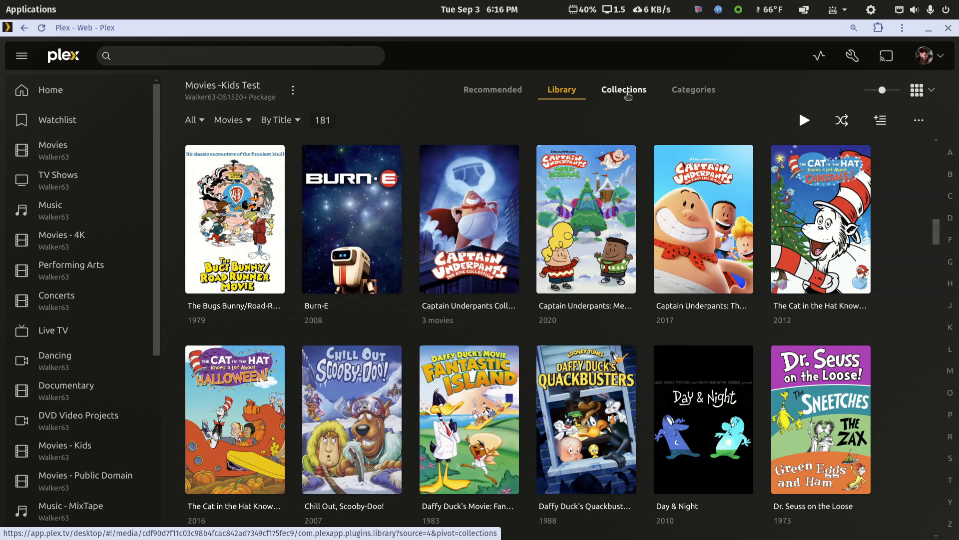
Set the library's advanced Collections option to "Hide collections but show their items", save the changes, and compare the collections and full title list
left_click(293, 90)
mouse_move(300, 174)
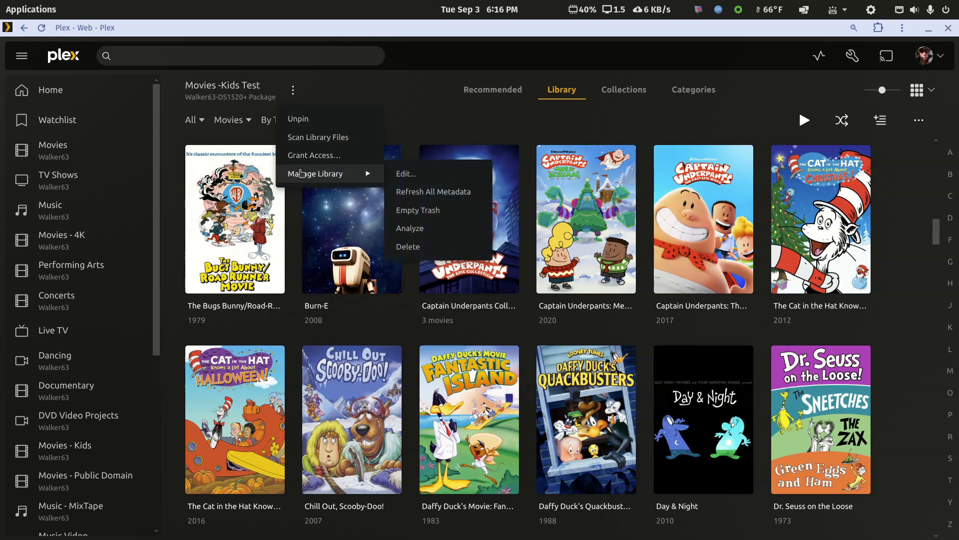
left_click(413, 178)
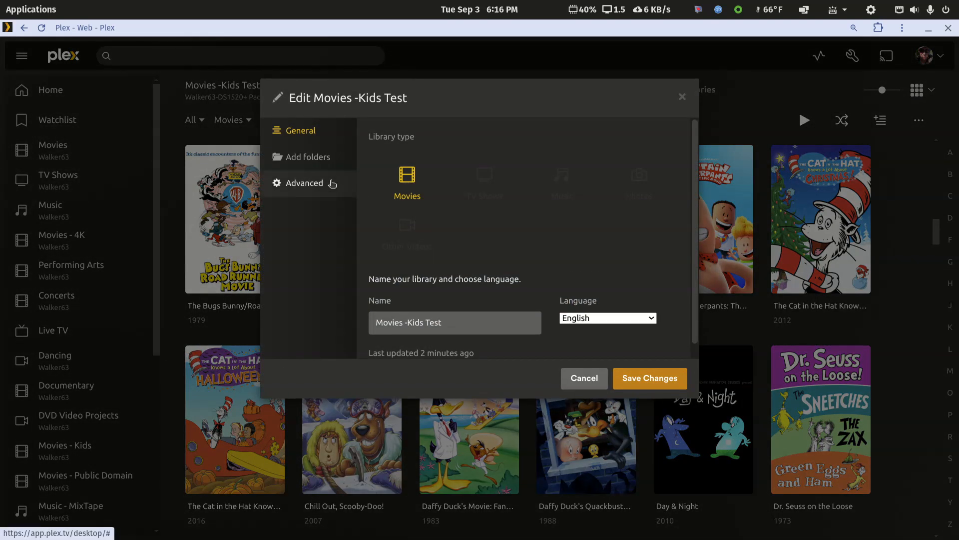
left_click(317, 184)
scroll(532, 243, "down", 10)
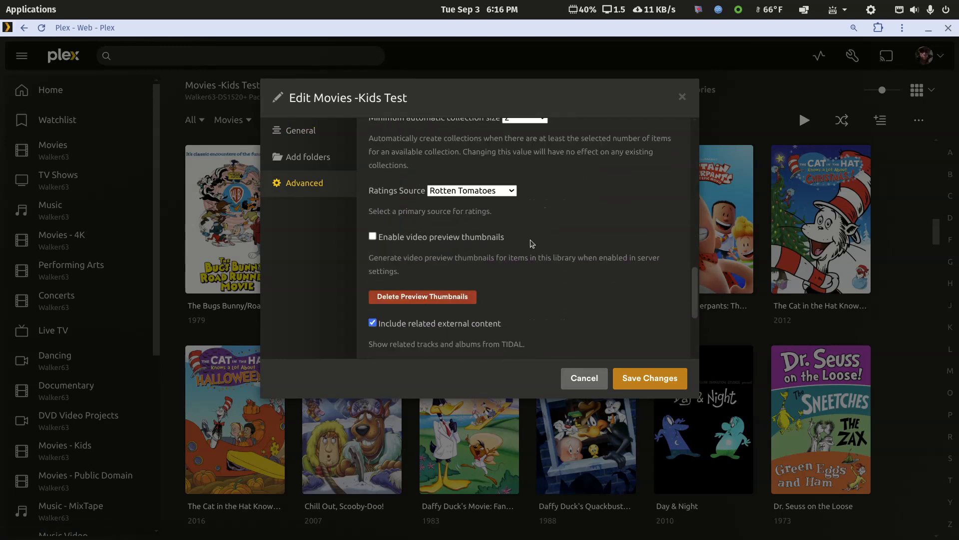
scroll(531, 240, "down", 3)
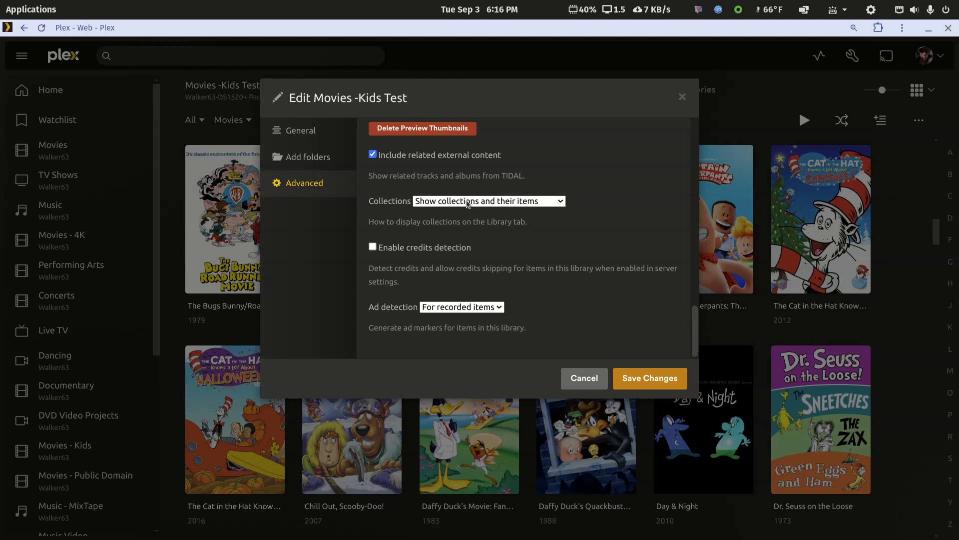
left_click(549, 205)
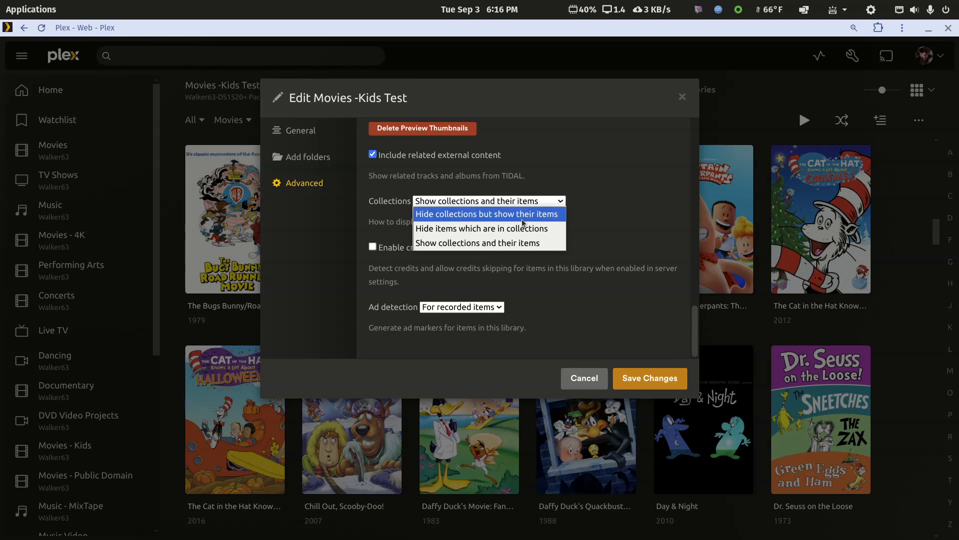
left_click(531, 218)
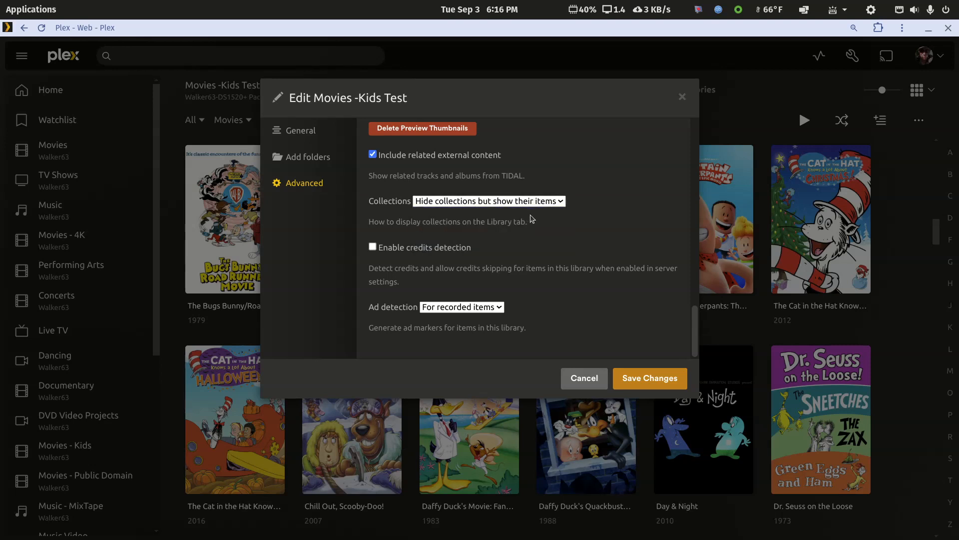
left_click(634, 381)
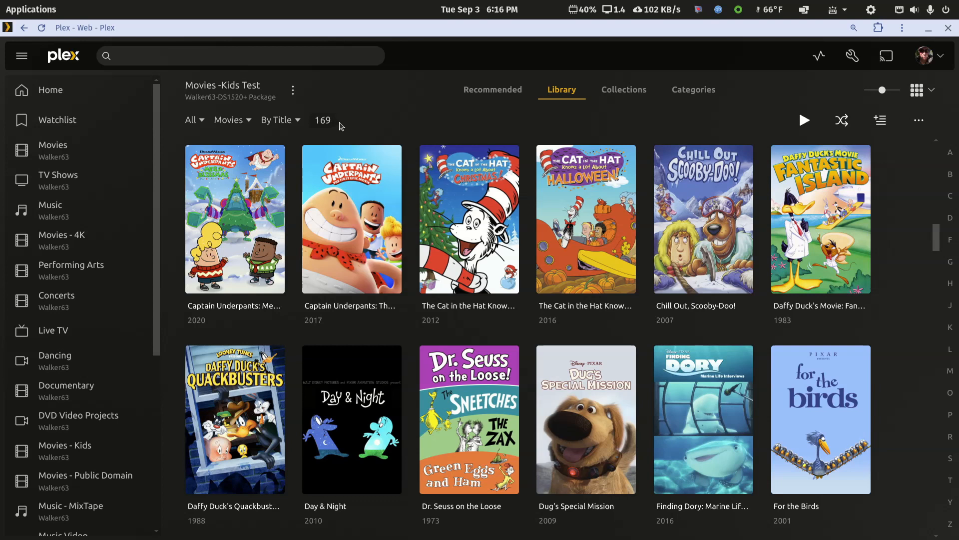
left_click(644, 94)
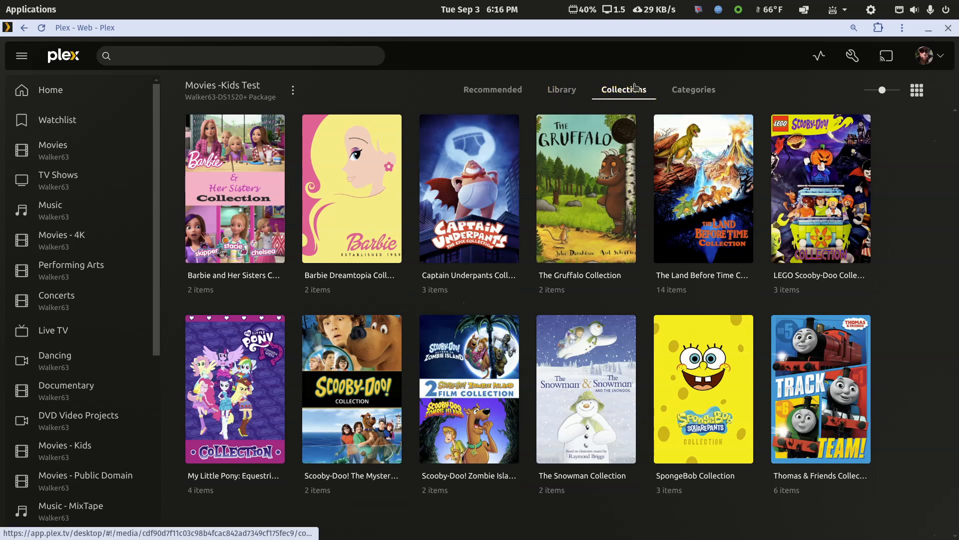
left_click(571, 92)
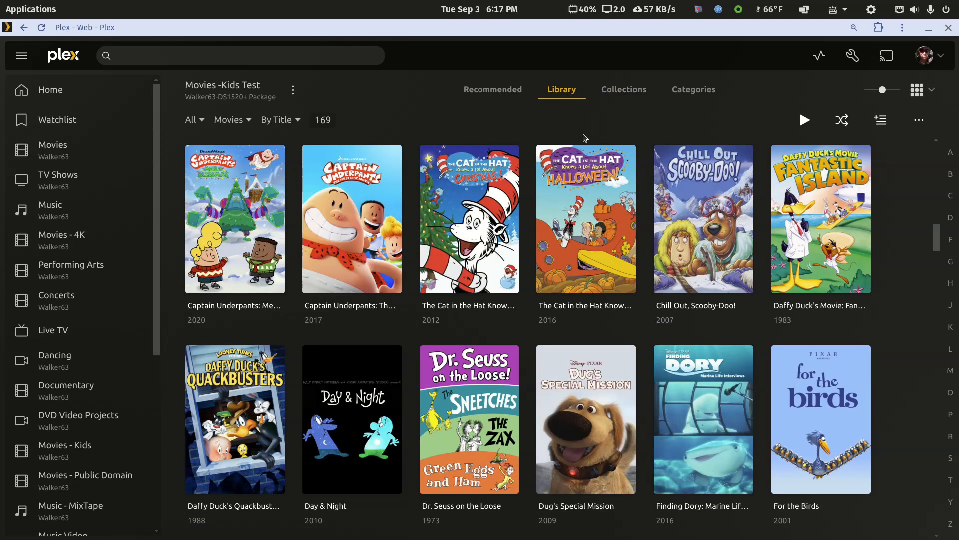
Select Captain Underpants: The First Epic Movie, Dug's Special Mission, For the Birds, Jonah: A VeggieTales Movie and Knick Knack in the library
left_click(312, 155)
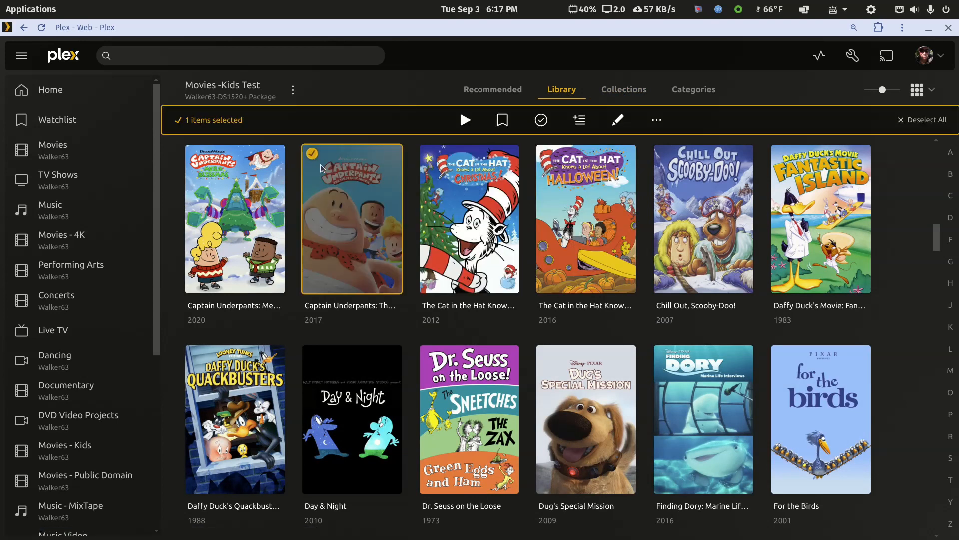
left_click(547, 354)
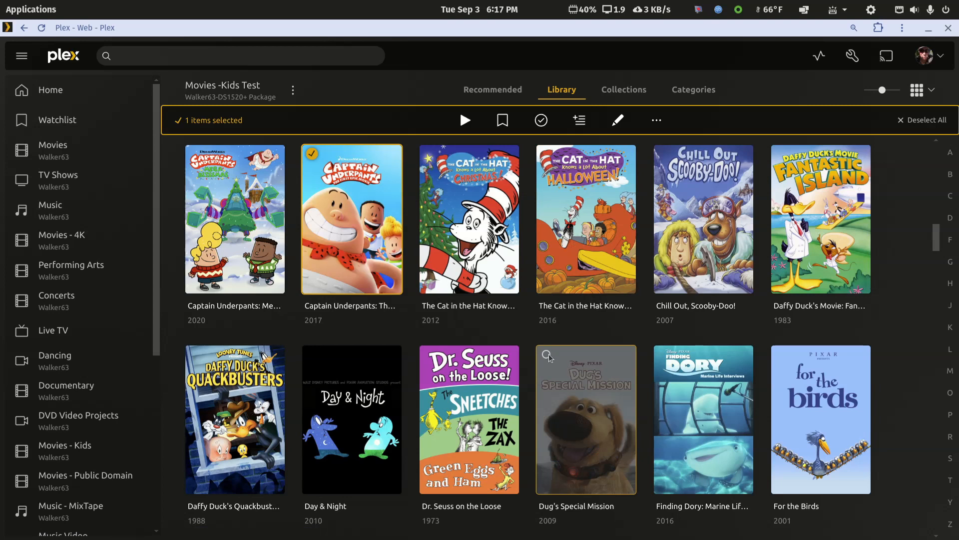
left_click(781, 356)
scroll(485, 344, "down", 8)
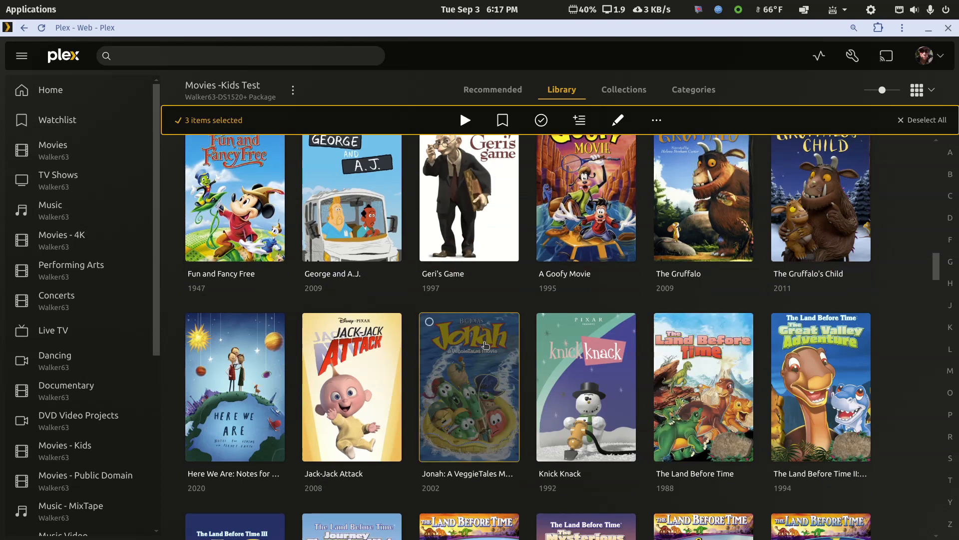
left_click(429, 322)
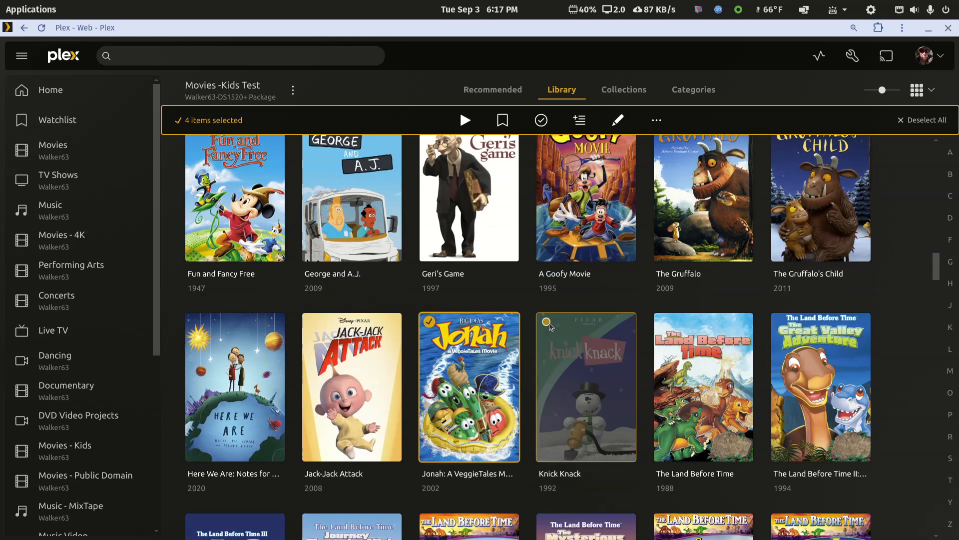
left_click(546, 322)
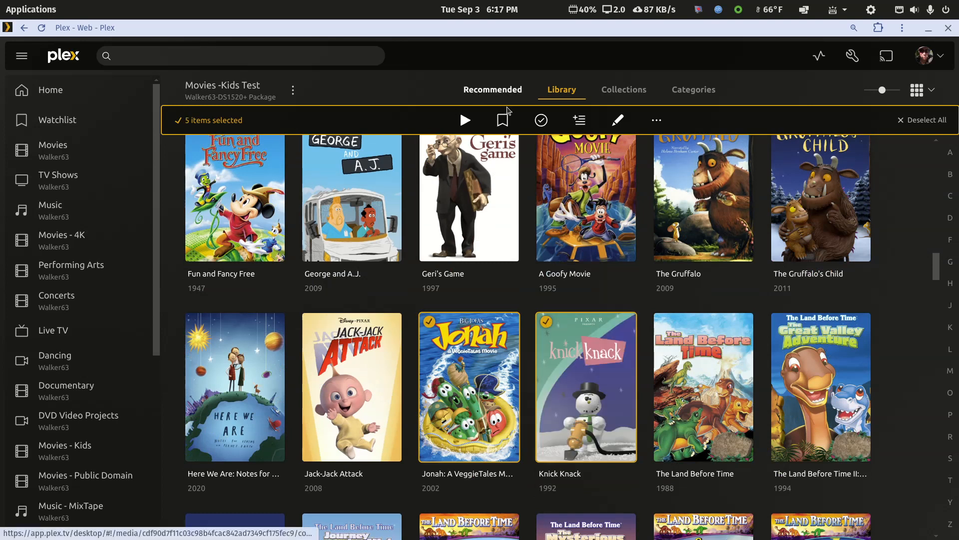
Tag the selected movies with a new collection titled with the owner's first name followed by "Test Collection" and save the changes
left_click(620, 121)
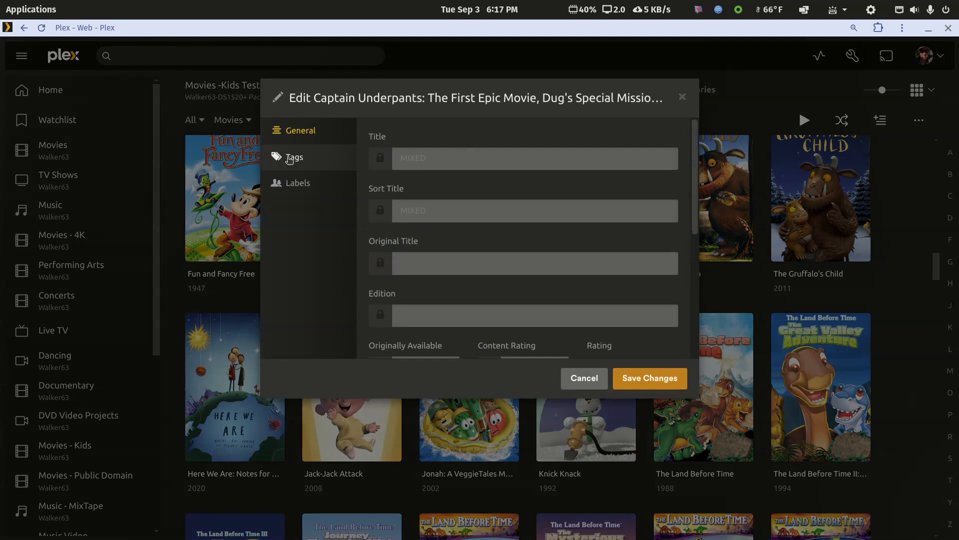
left_click(290, 157)
scroll(423, 306, "down", 2)
left_click(431, 318)
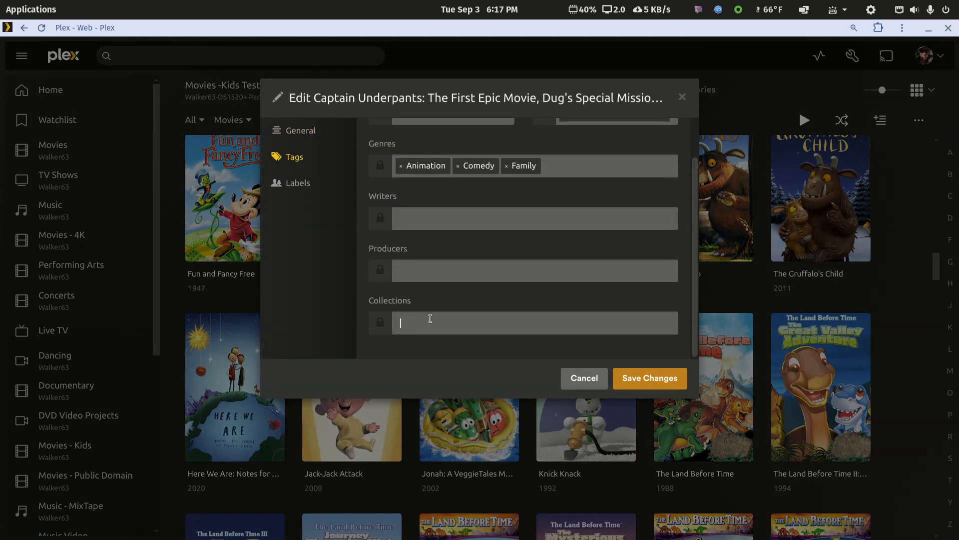
type("Al's Test")
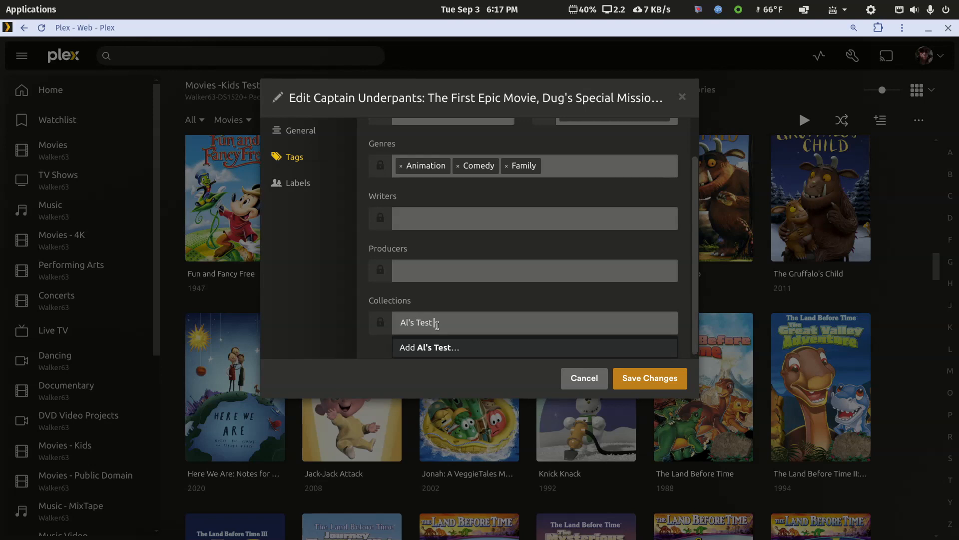
type(" Collection")
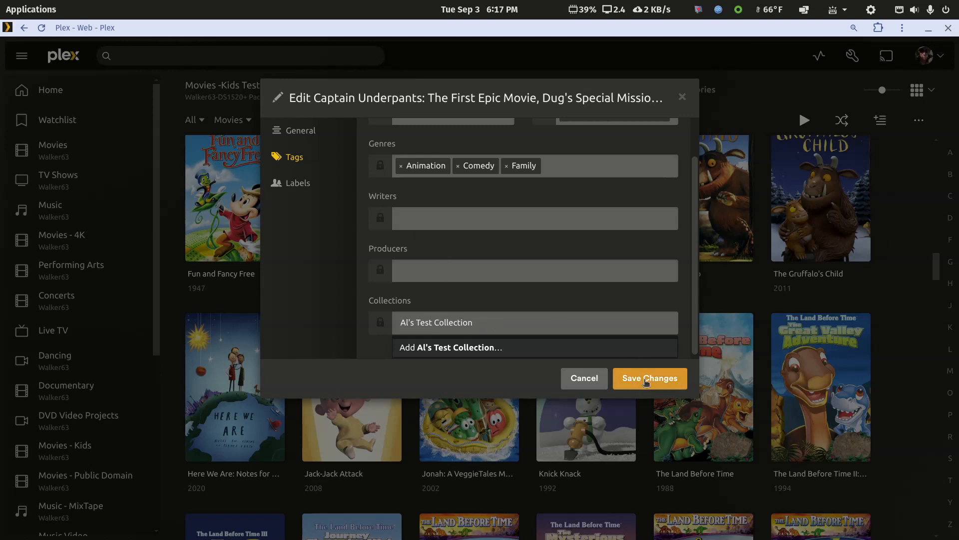
left_click(454, 348)
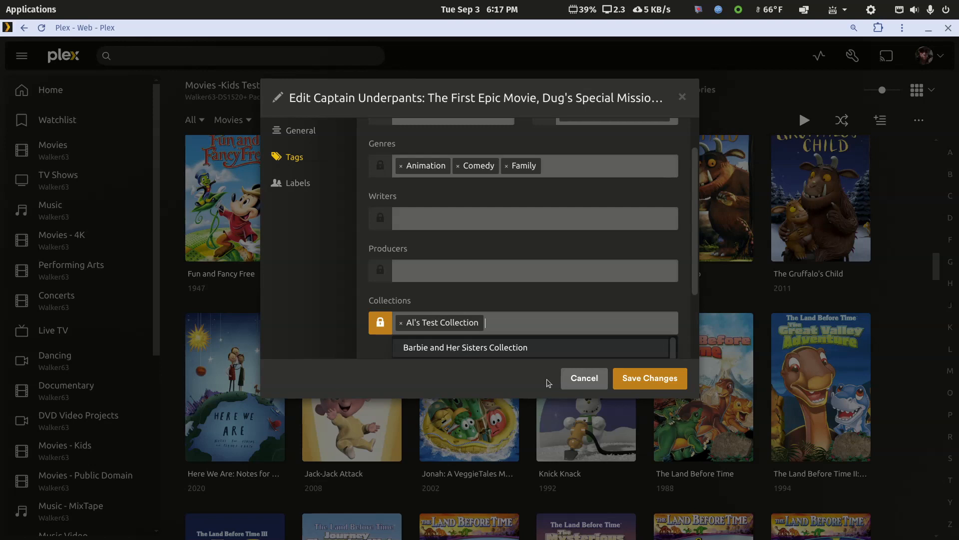
left_click(664, 384)
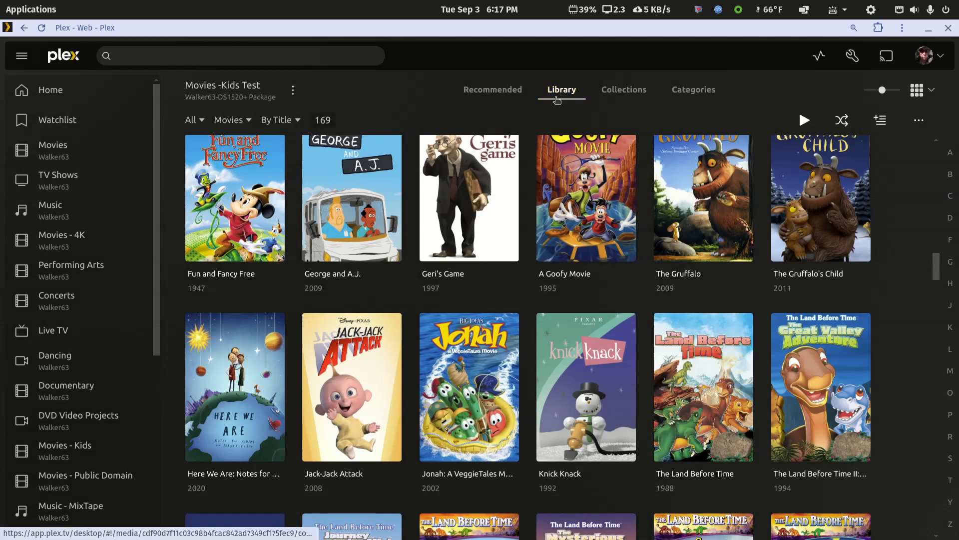
Open the new Test Collection, review the background and poster options in its editor, and save
left_click(634, 94)
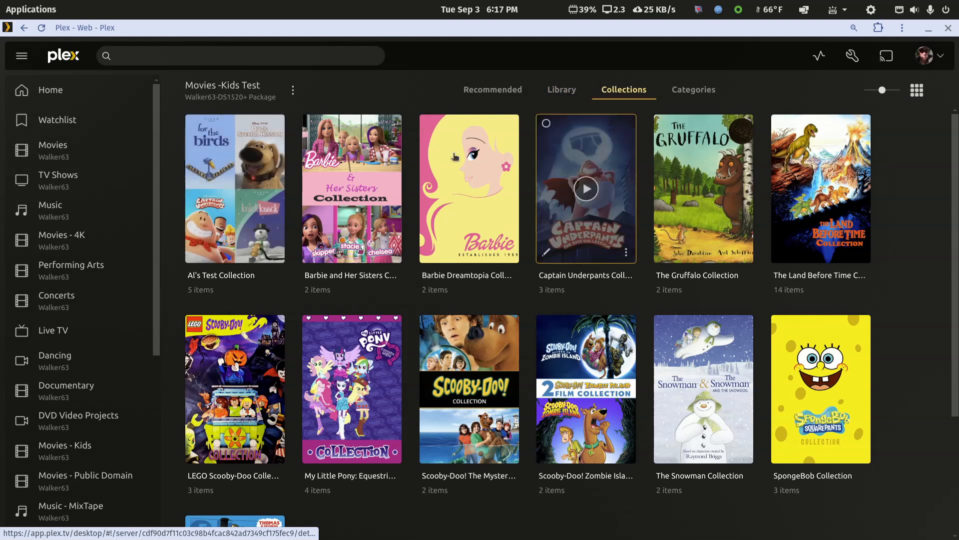
left_click(280, 192)
left_click(483, 226)
left_click(303, 192)
left_click(308, 209)
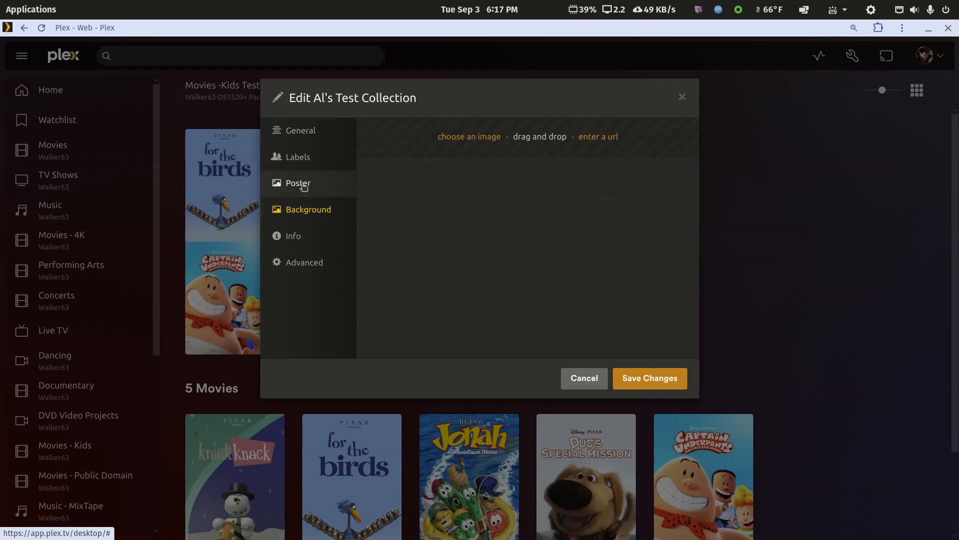
left_click(302, 186)
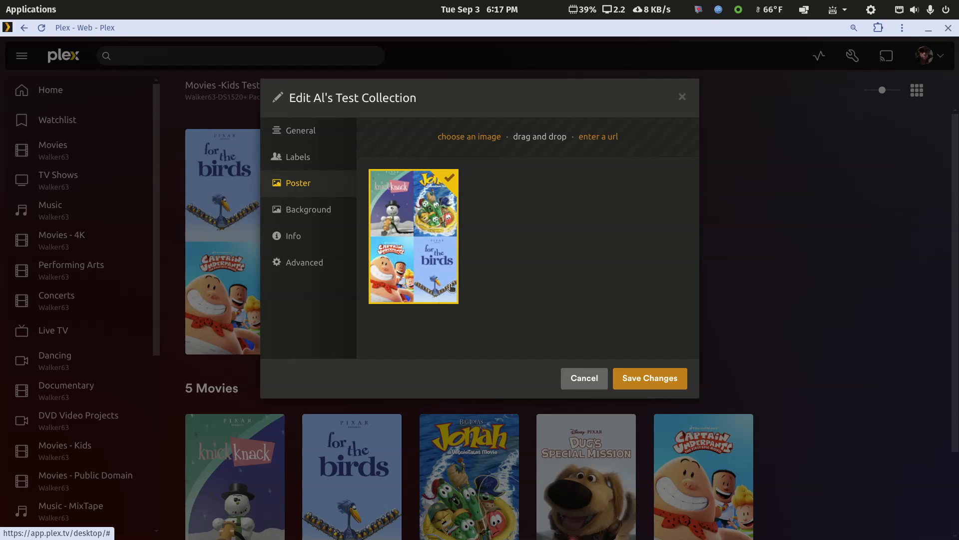
left_click(660, 379)
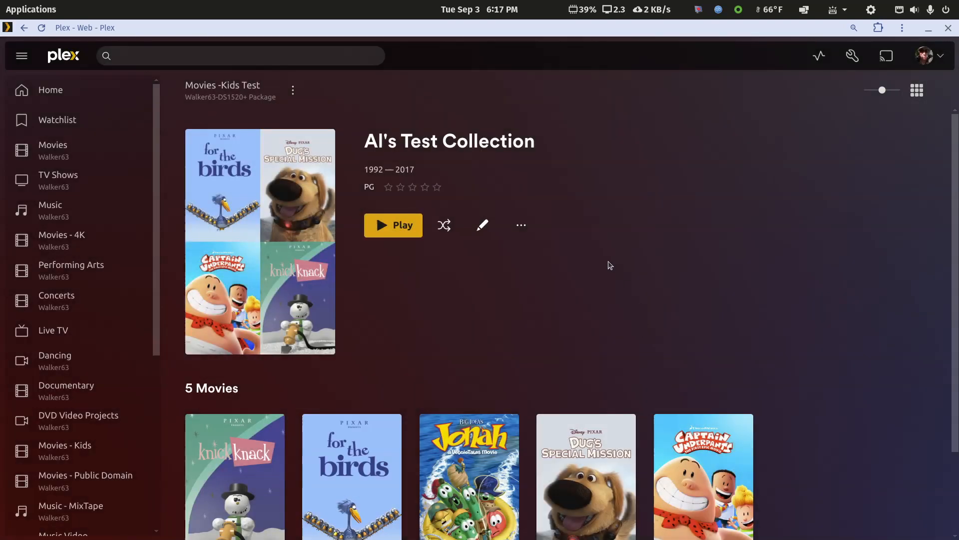
View the Scooby-Doo! The Mystery Begins Collection from the list of collections and return to the library's full title list
left_click(24, 27)
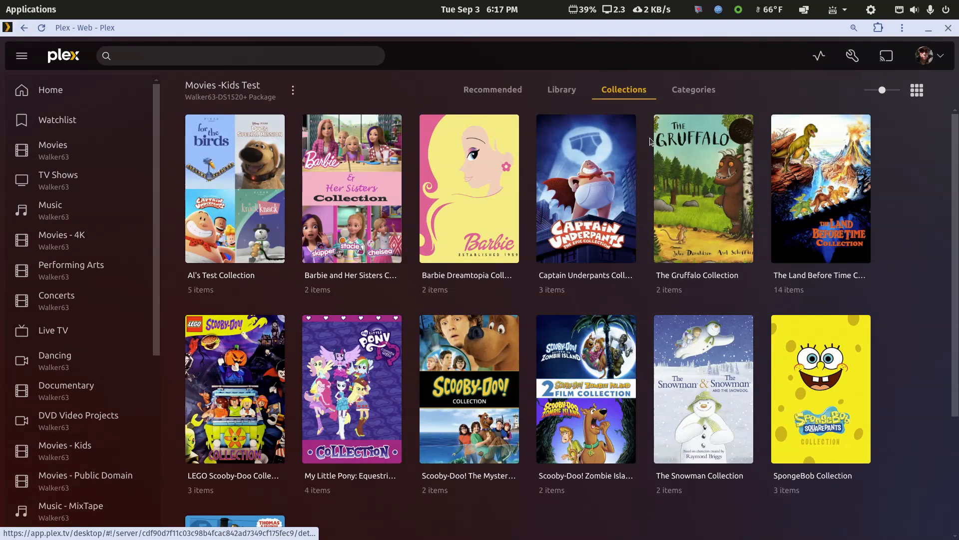
scroll(692, 350, "down", 3)
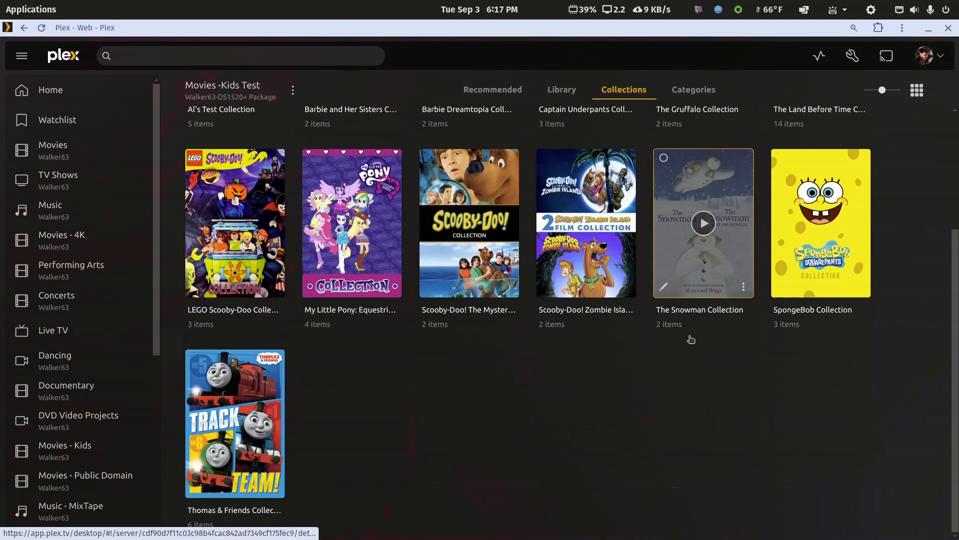
scroll(674, 395, "up", 1)
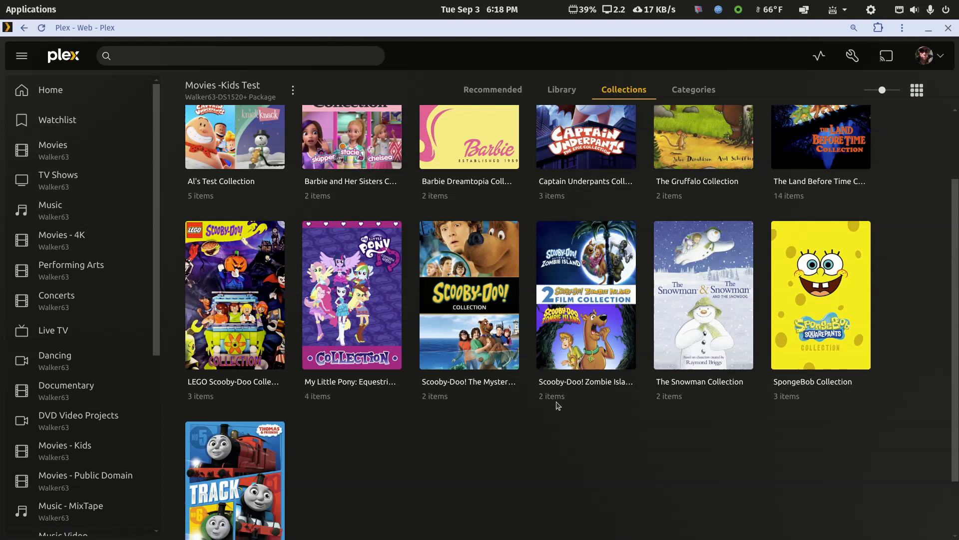
left_click(495, 383)
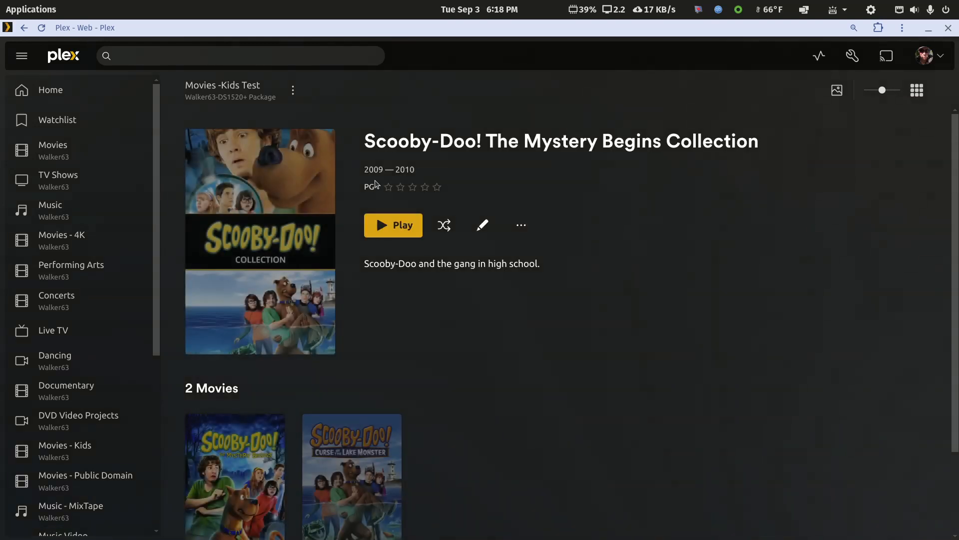
left_click_drag(363, 143, 471, 142)
key("ctrl+c")
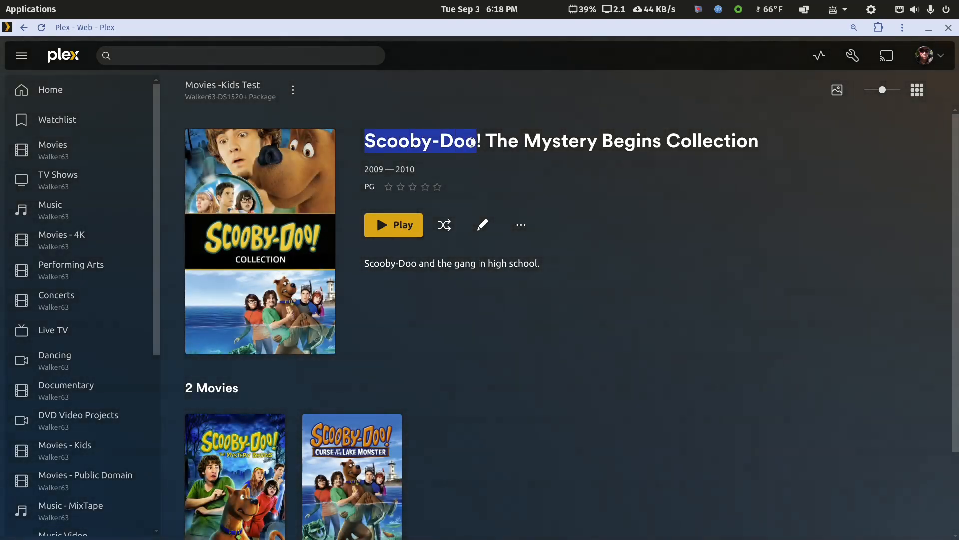
left_click(24, 28)
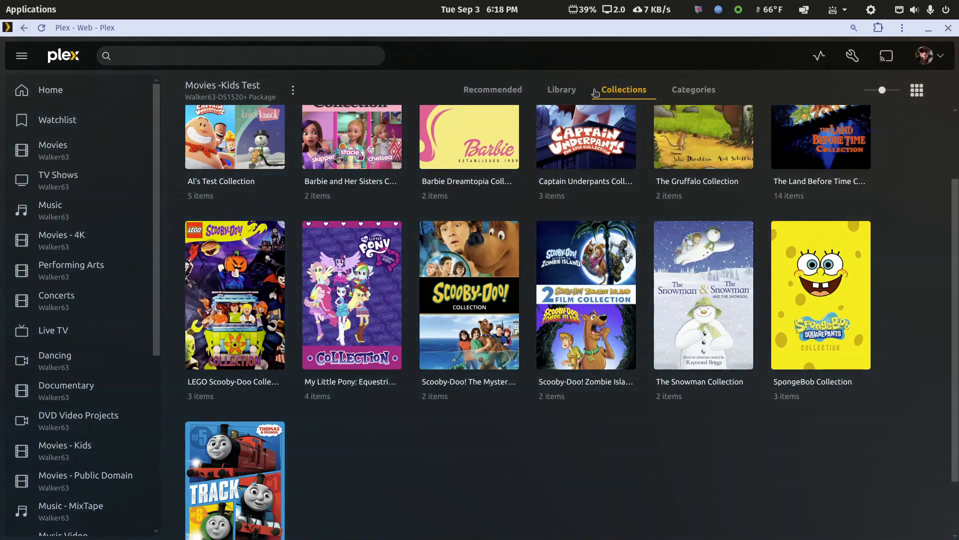
left_click(557, 91)
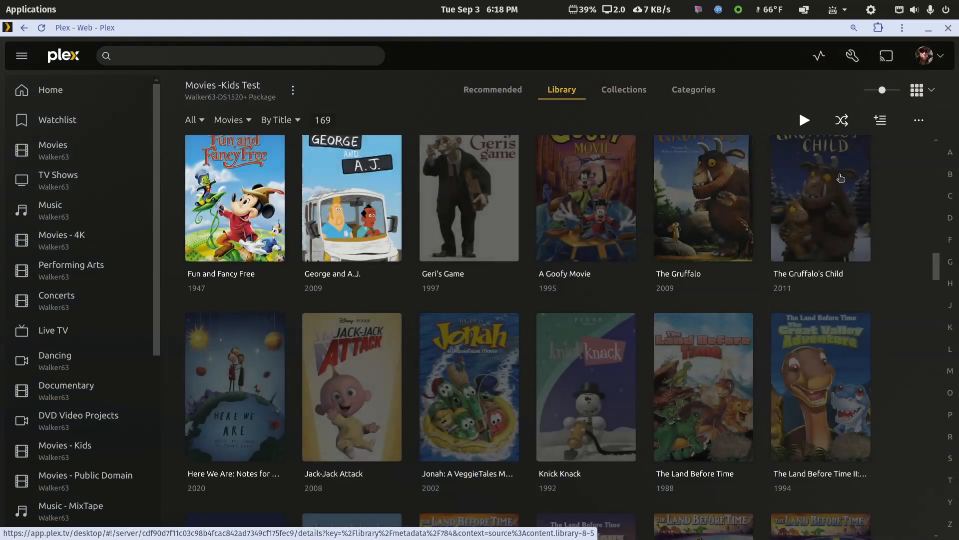
Start a smart collection and filter the library for movies whose title contains Scooby-Doo, checking the matching titles
left_click(881, 121)
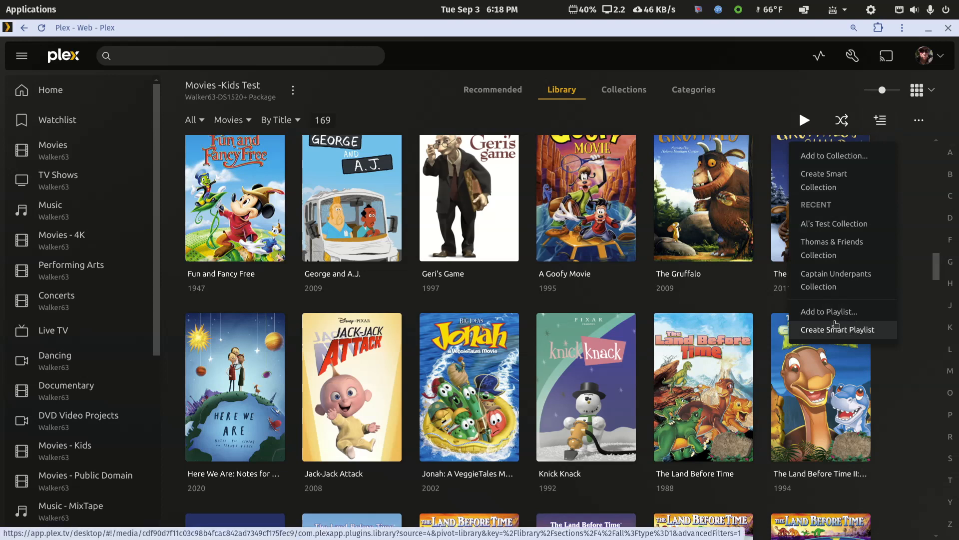
left_click(817, 179)
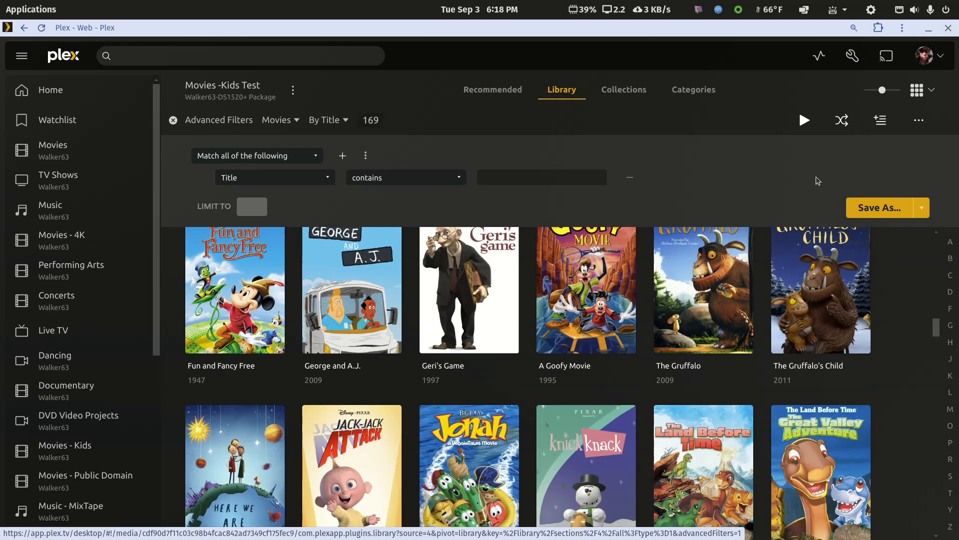
left_click(328, 179)
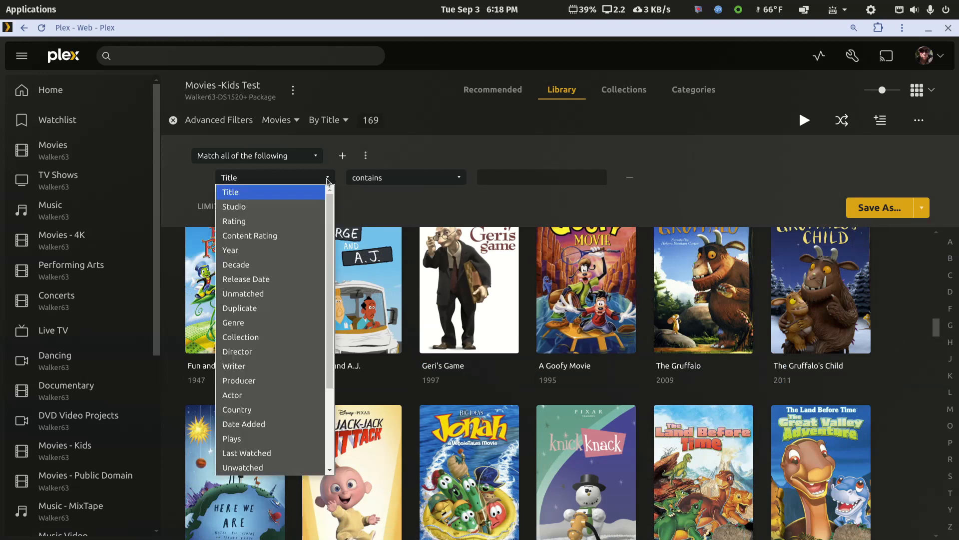
left_click(327, 180)
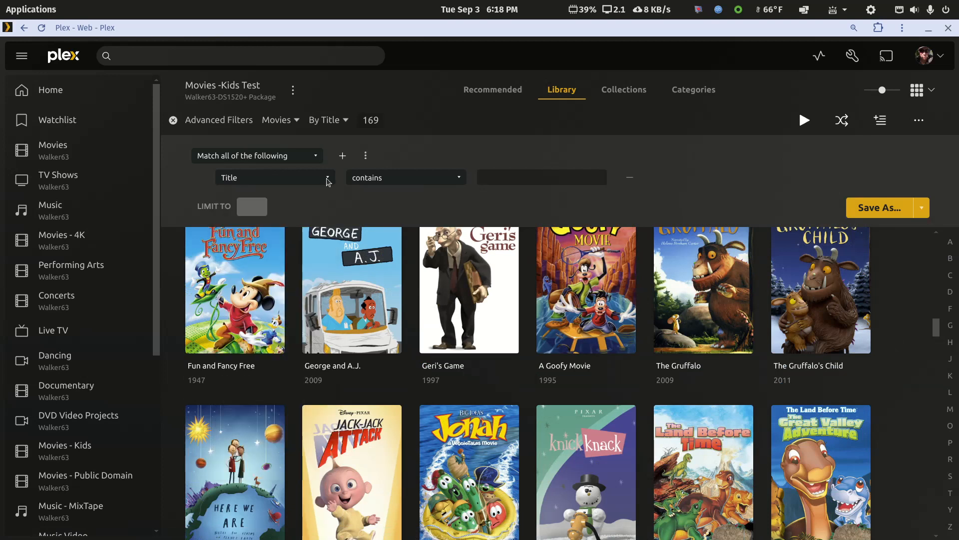
left_click(527, 177)
key("ctrl+v")
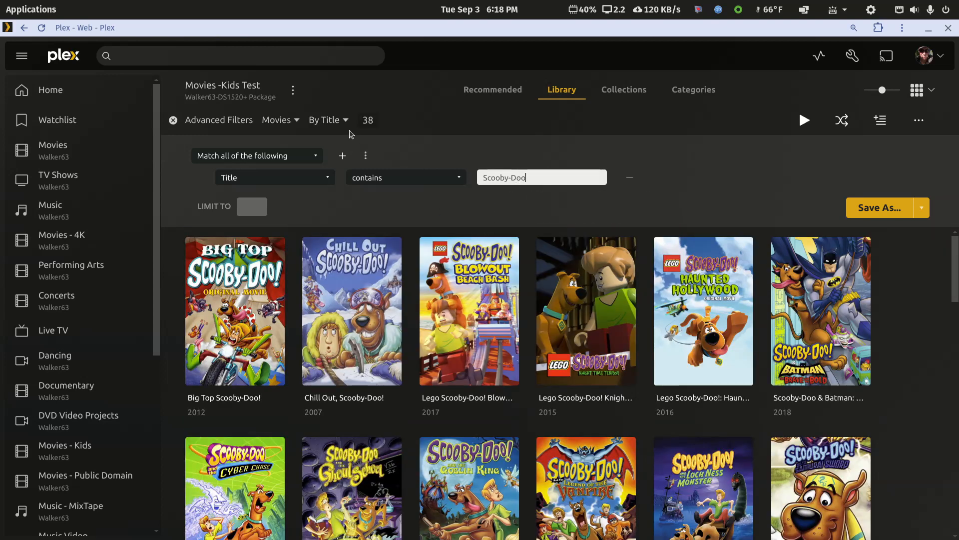
scroll(801, 421, "down", 20)
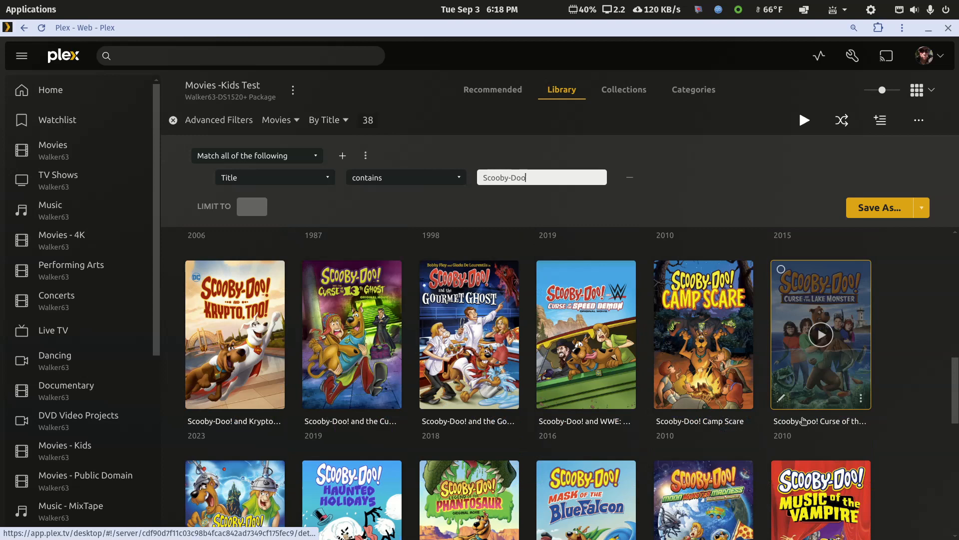
scroll(803, 421, "down", 3)
scroll(799, 417, "up", 20)
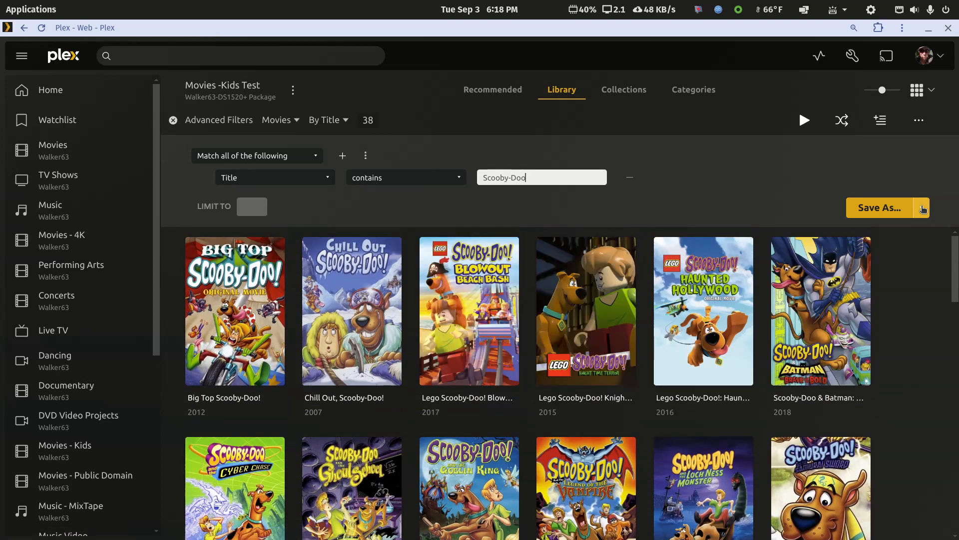
Save the filtered movies as a smart collection named Scooby-Doo Smart Collection
left_click(923, 208)
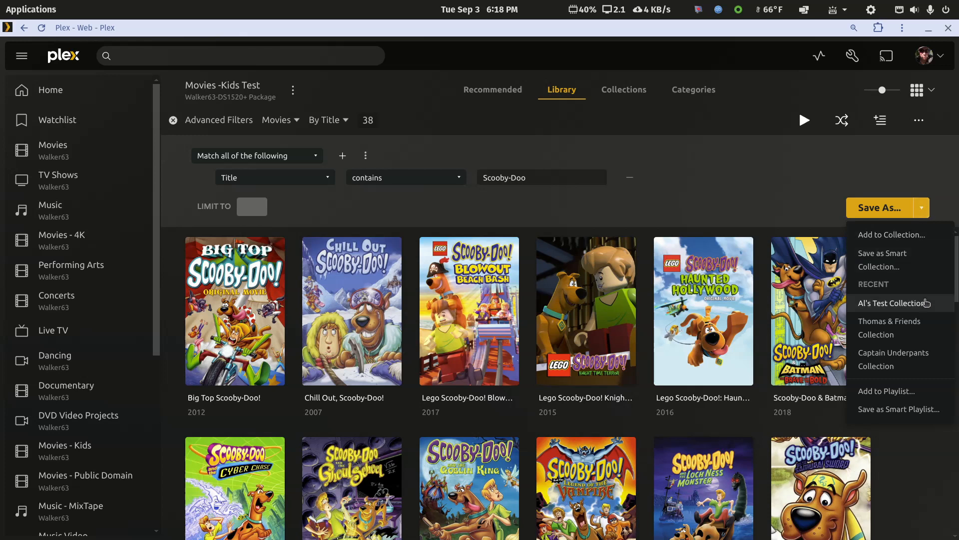
left_click(879, 263)
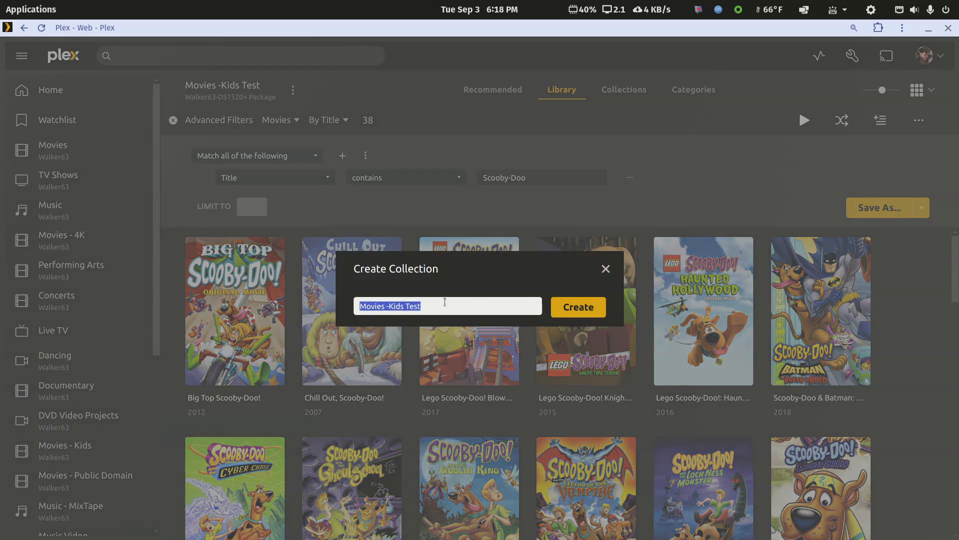
left_click_drag(438, 309, 362, 297)
type("S")
key("ctrl+v")
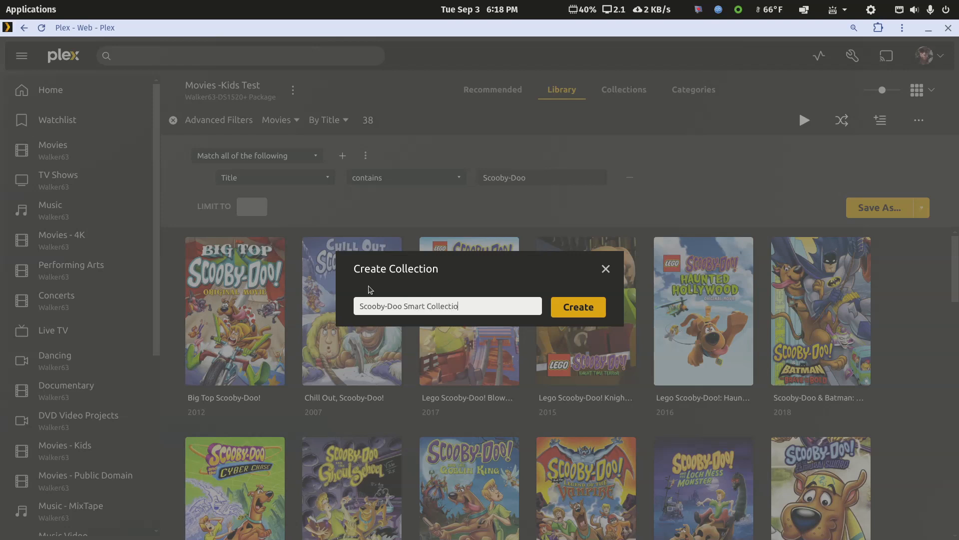
left_click(569, 309)
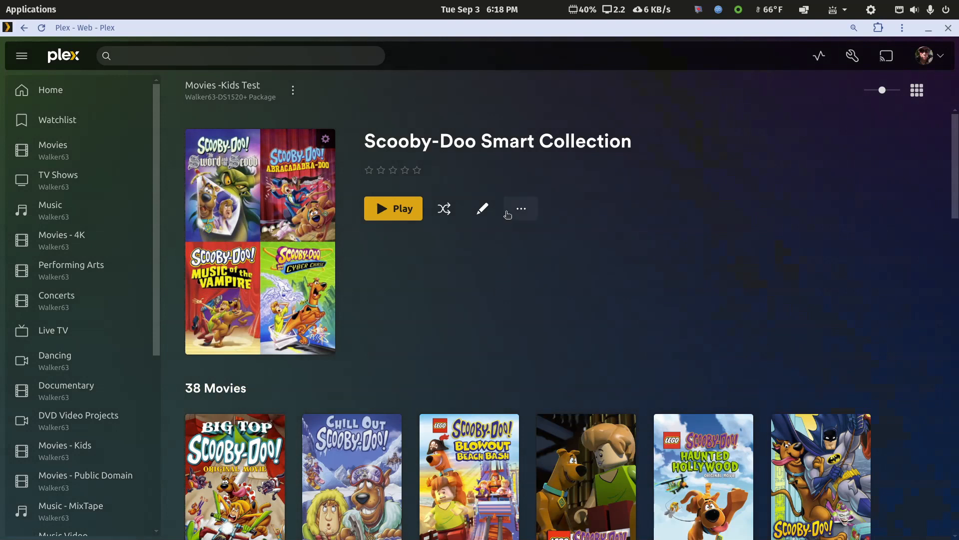
Review the smart collection's advanced collection mode and user filtering options, and leave its editor without saving
left_click(482, 209)
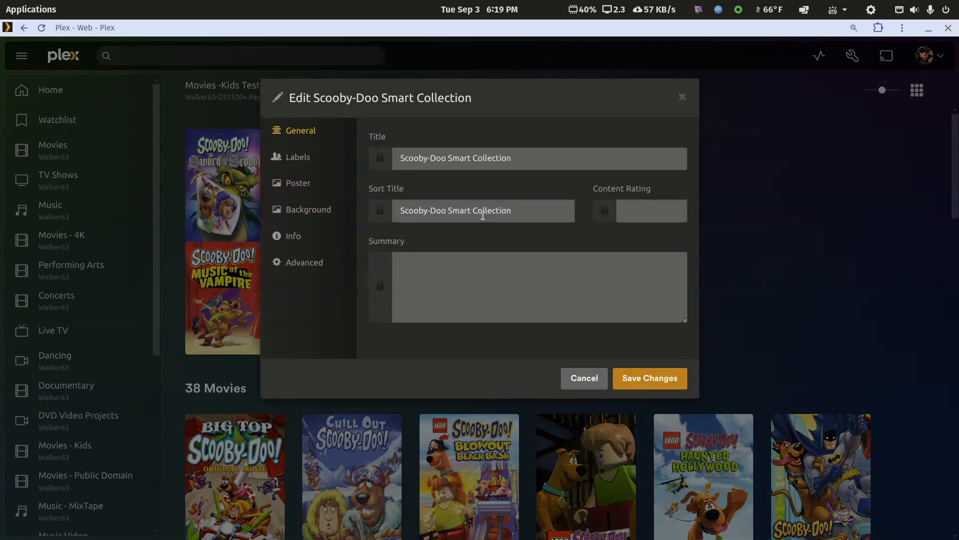
left_click(306, 264)
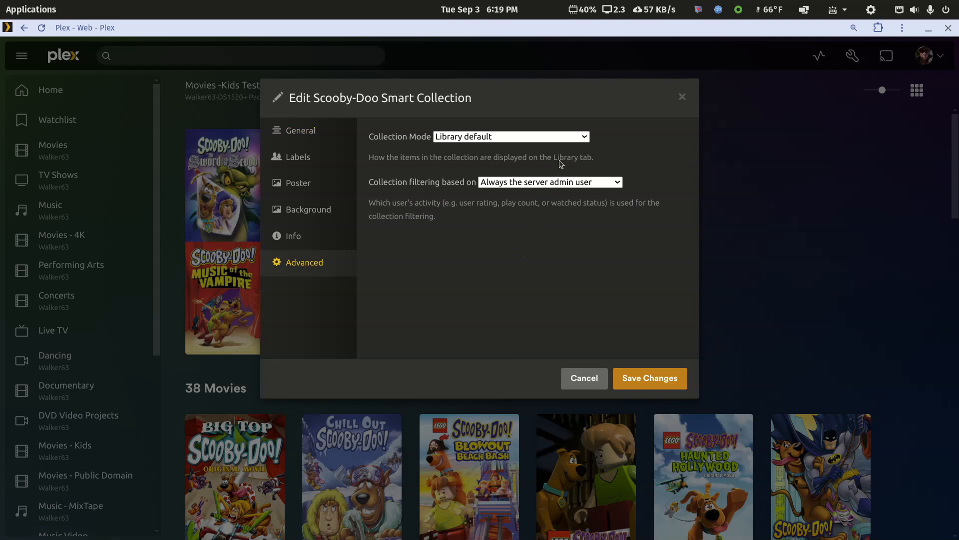
left_click(618, 183)
left_click(619, 183)
left_click(583, 137)
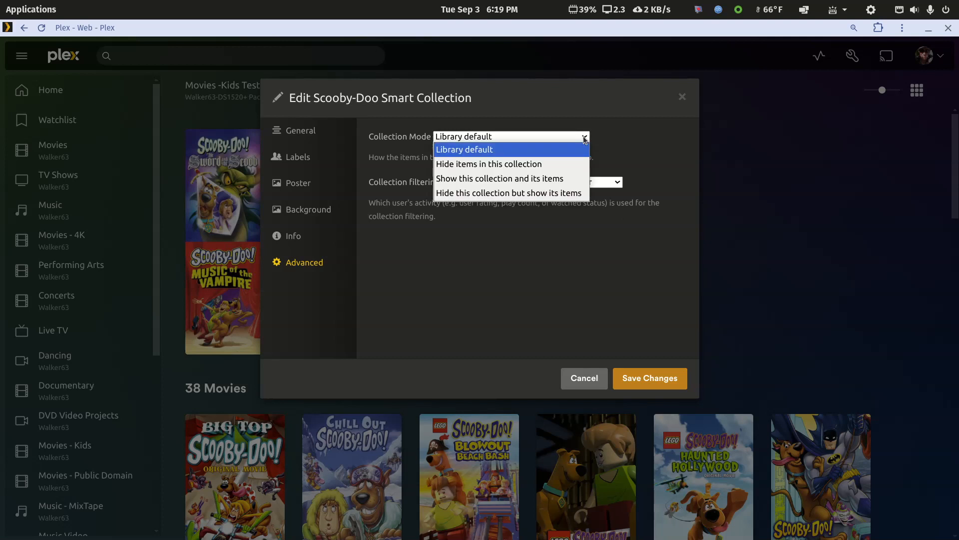
left_click(583, 136)
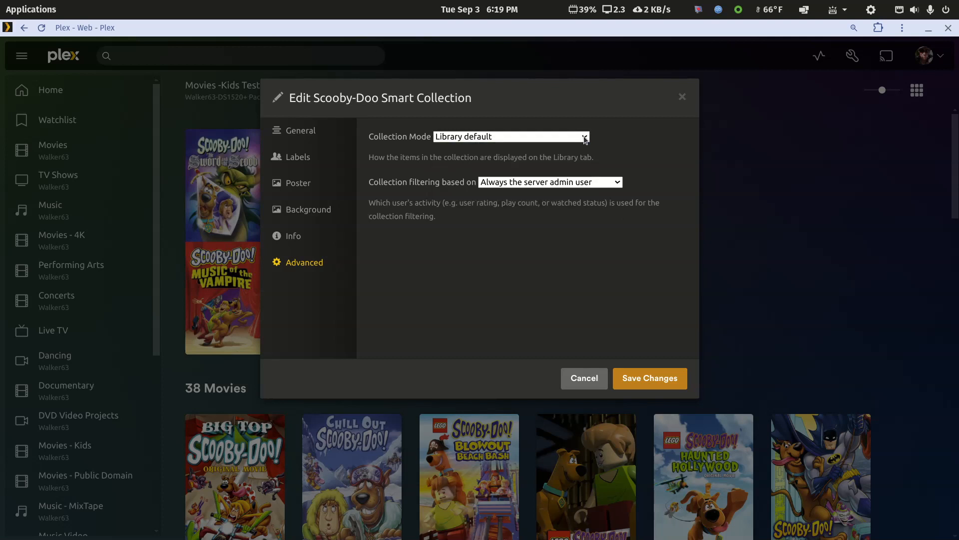
left_click(572, 379)
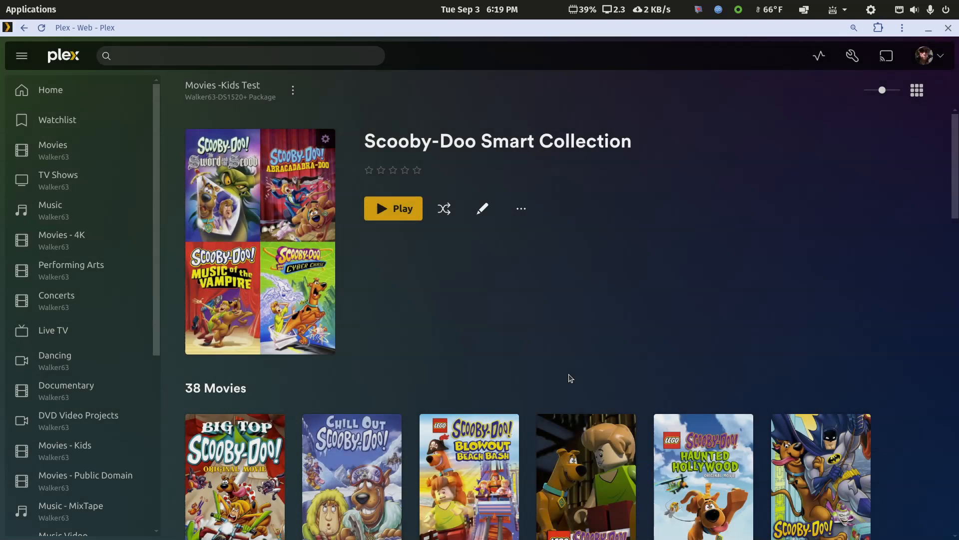
Open the smart collection's filter for editing and sort its movies by year, looking through the resulting order
left_click(528, 210)
left_click(541, 318)
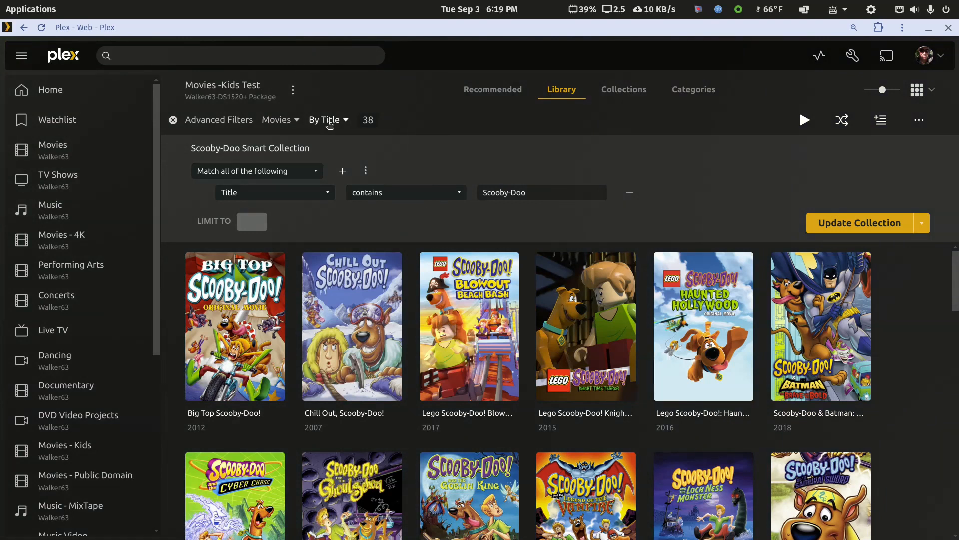
left_click(330, 122)
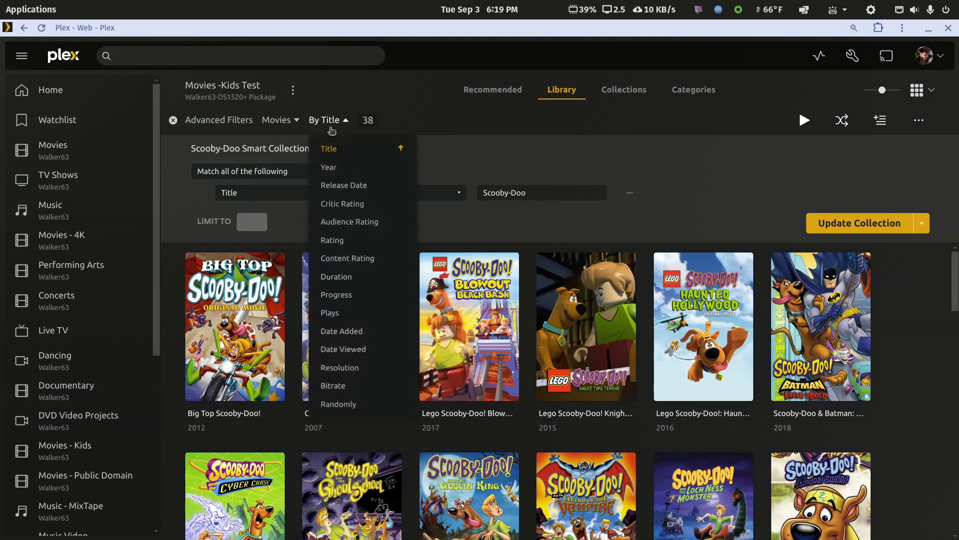
left_click(326, 174)
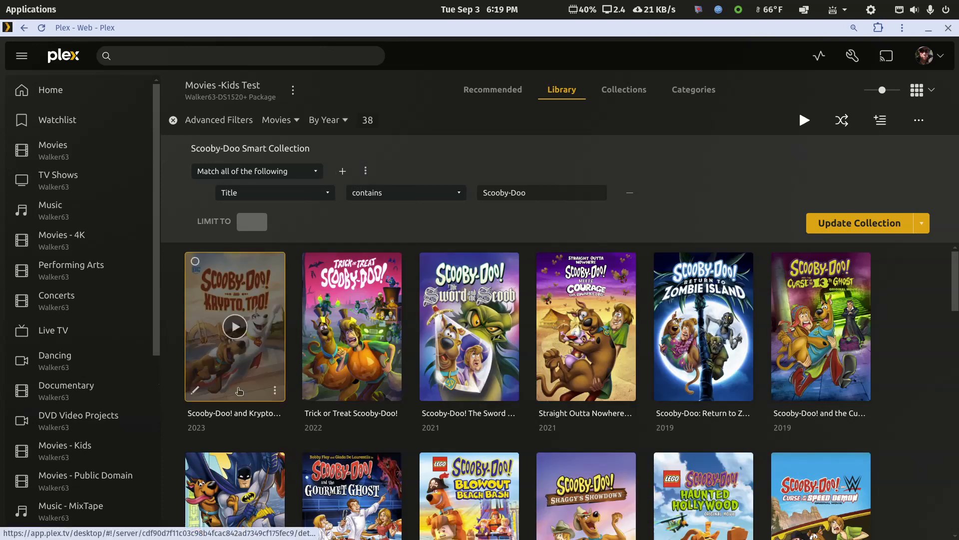
scroll(257, 391, "down", 10)
scroll(257, 391, "down", 10)
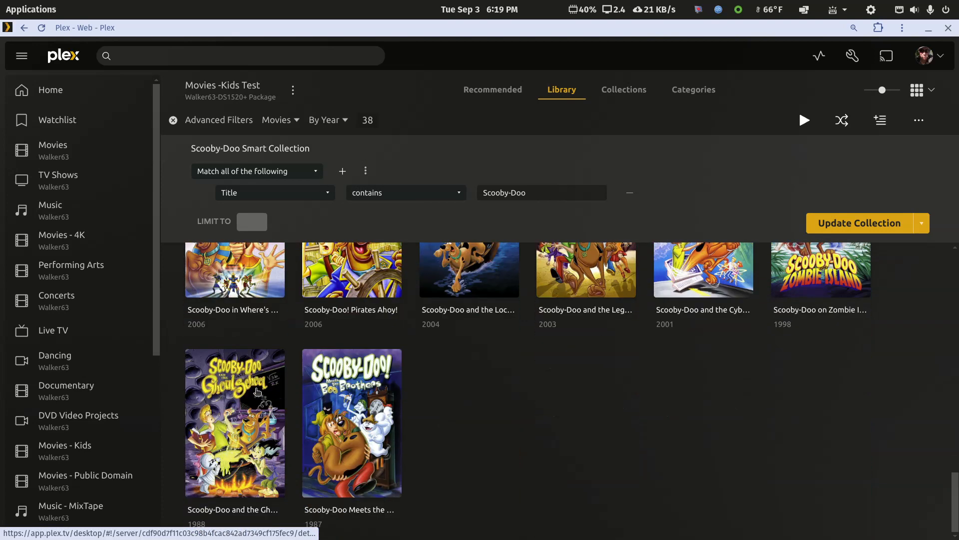
scroll(325, 457, "up", 12)
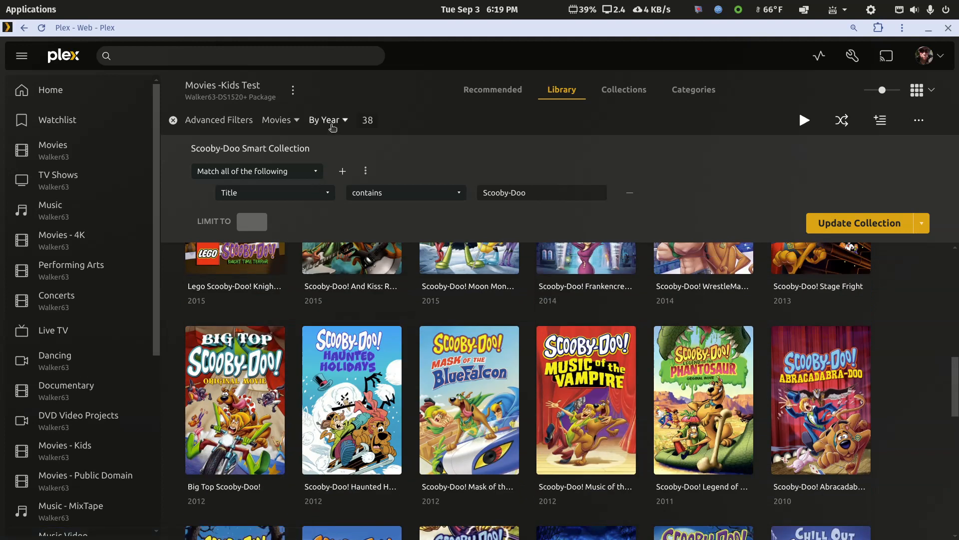
Reverse the year sorting to put the oldest movies first, and switch the sorting to release date
left_click(330, 123)
left_click(332, 167)
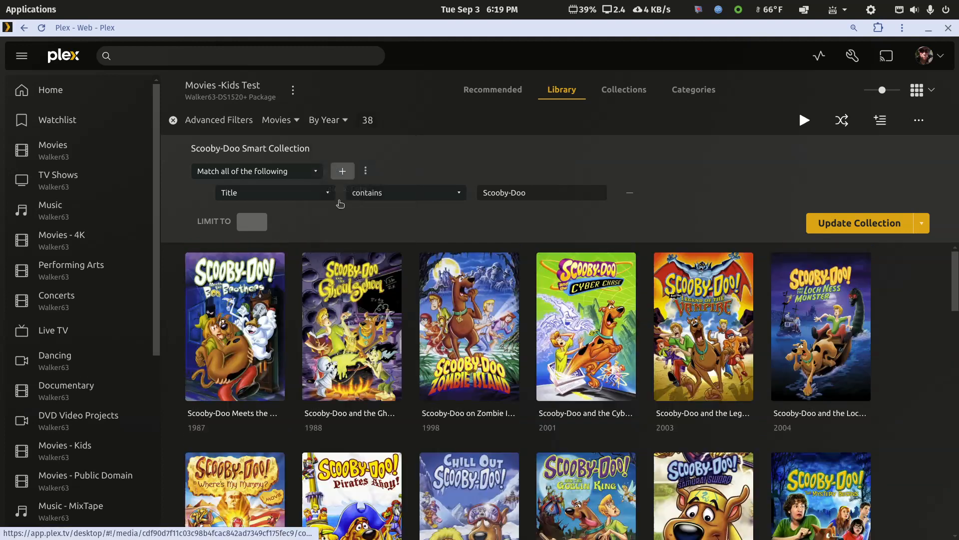
scroll(447, 414, "down", 2)
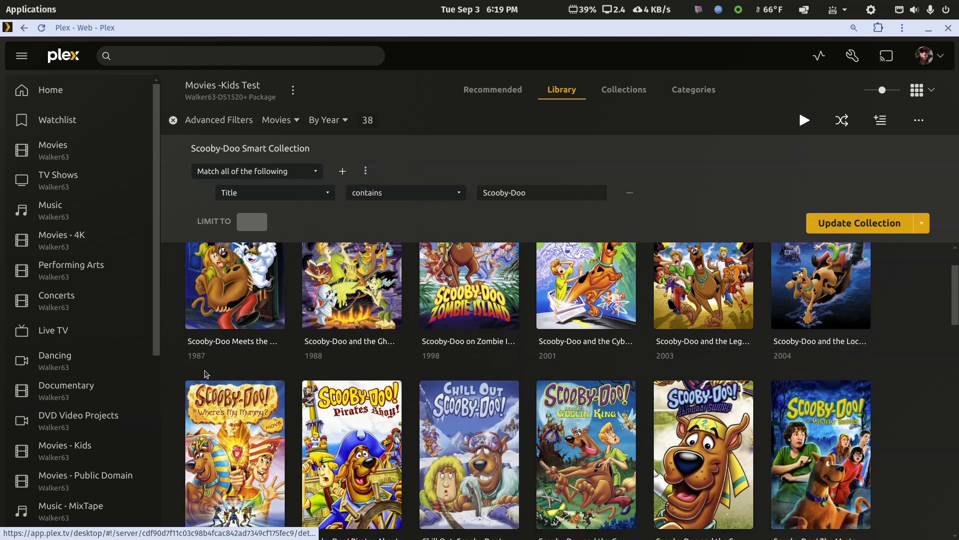
scroll(202, 349, "up", 2)
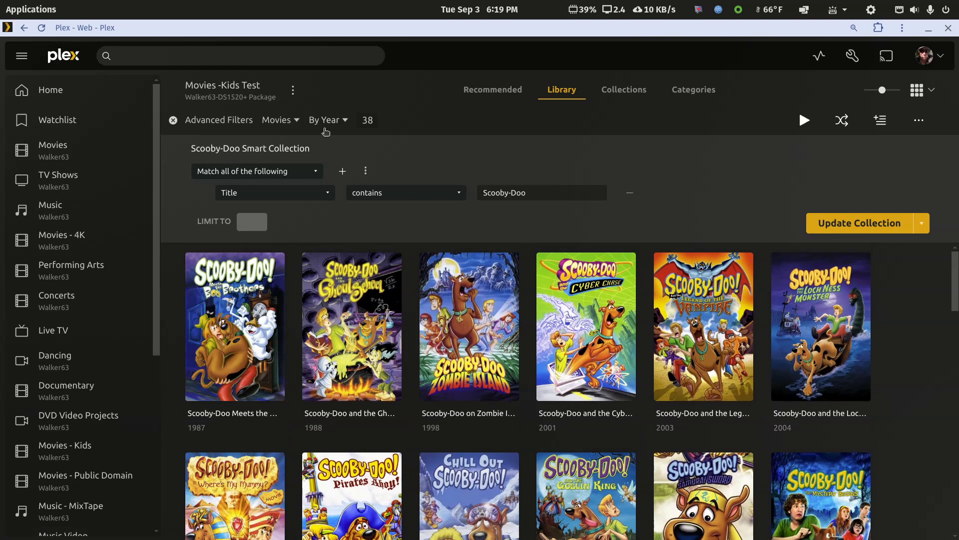
left_click(328, 122)
left_click(332, 185)
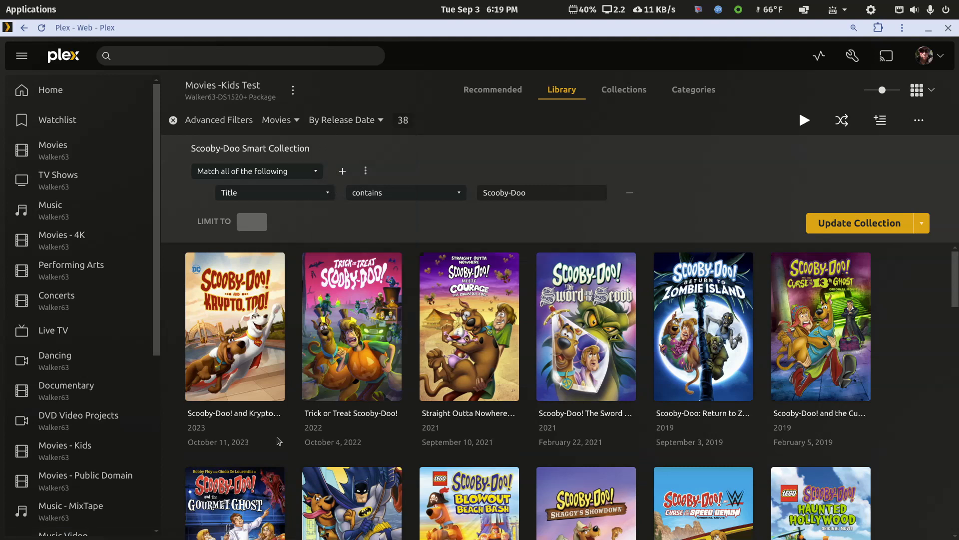
Sort the smart collection's movies by audience rating, check the order and update the collection
left_click(354, 120)
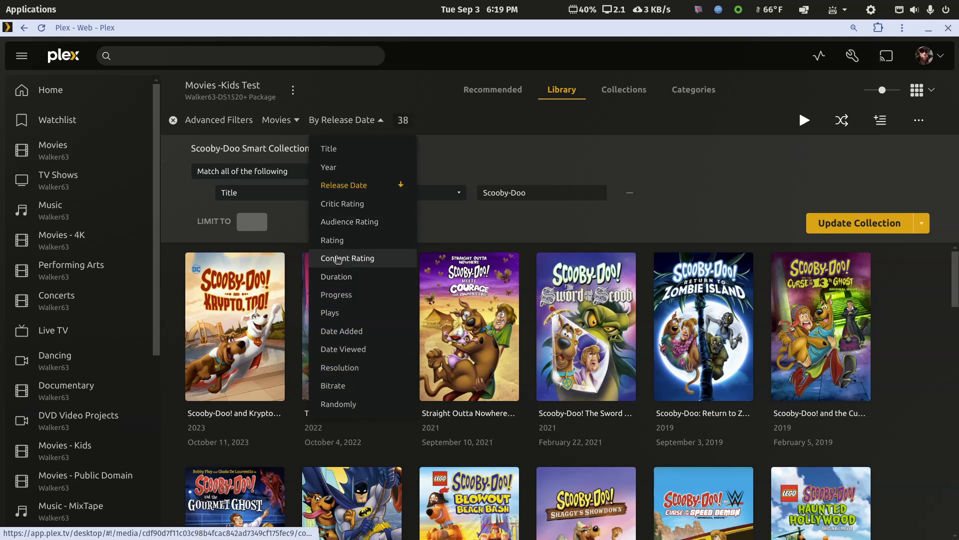
left_click(340, 221)
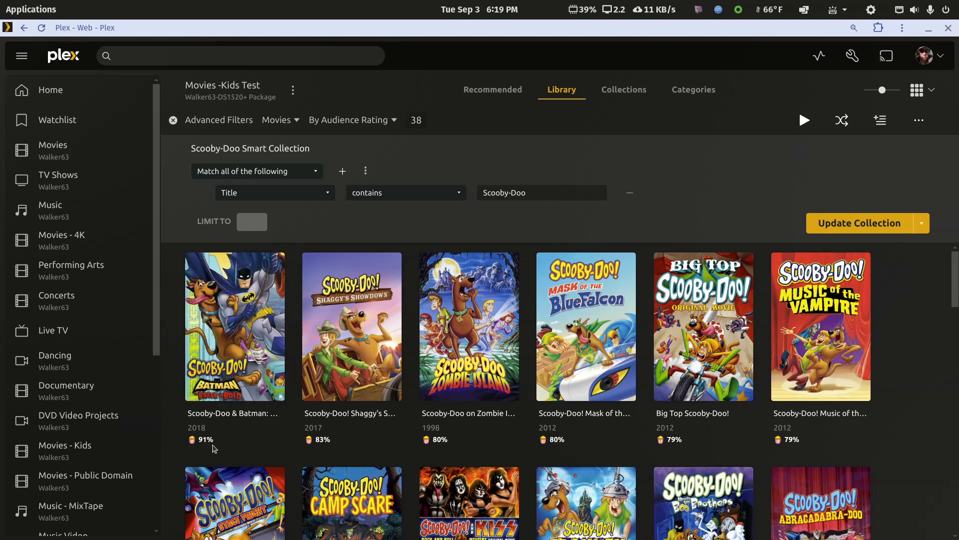
scroll(217, 445, "down", 15)
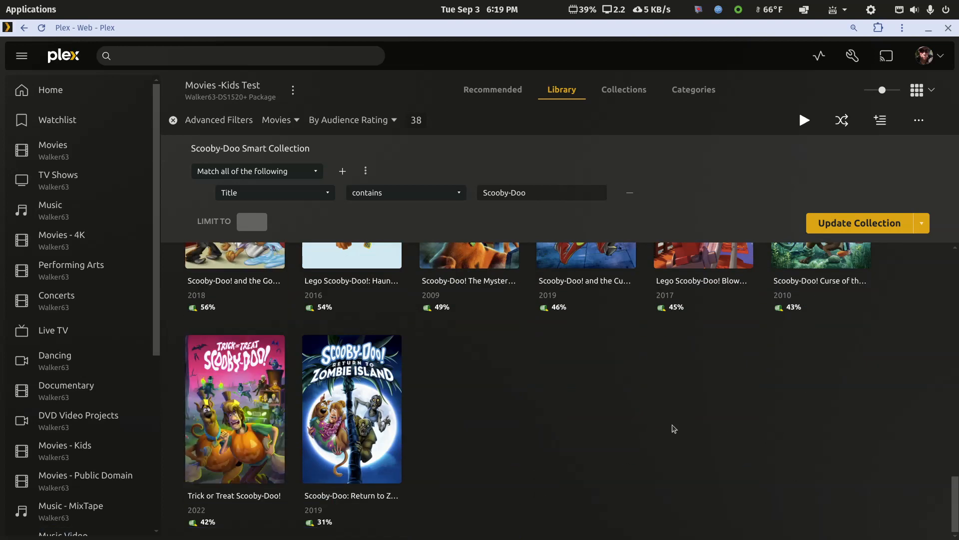
scroll(674, 428, "up", 15)
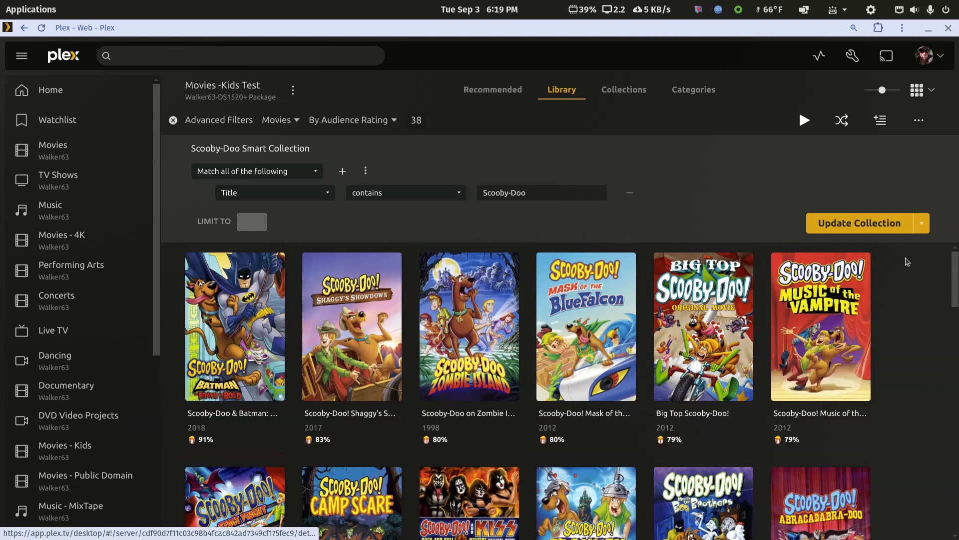
left_click(872, 222)
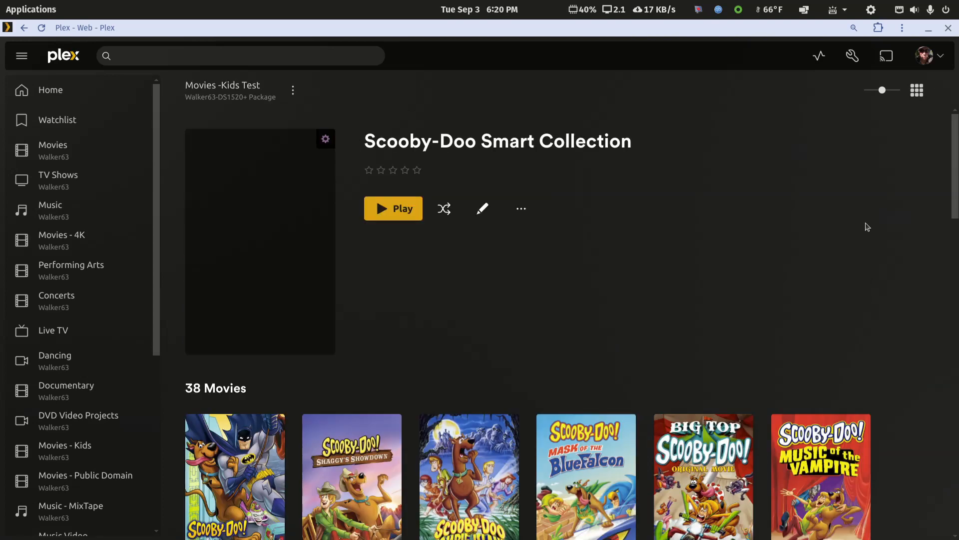
View the details of Scooby-Doo & Batman: The Brave and the Bold from the updated collection and return to the library's title list
scroll(575, 320, "down", 5)
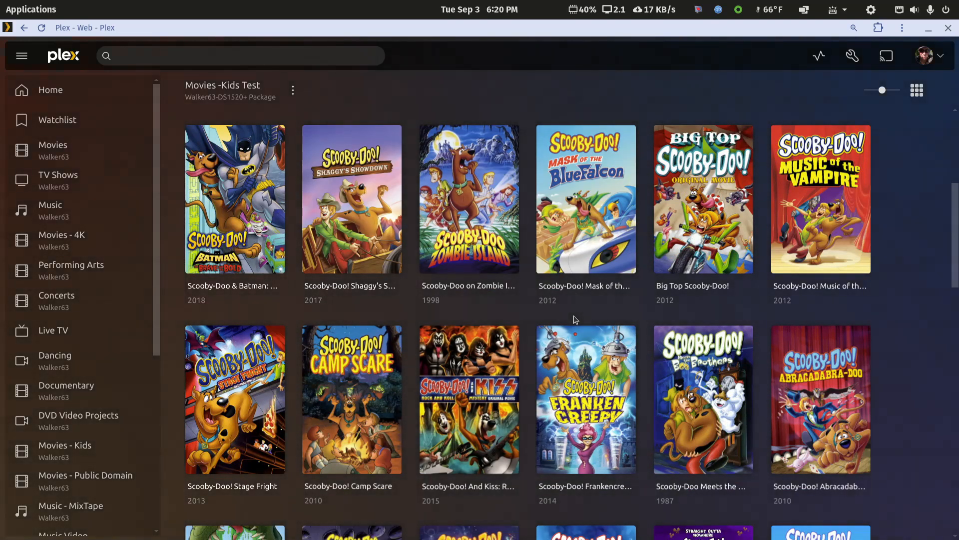
scroll(571, 316, "up", 5)
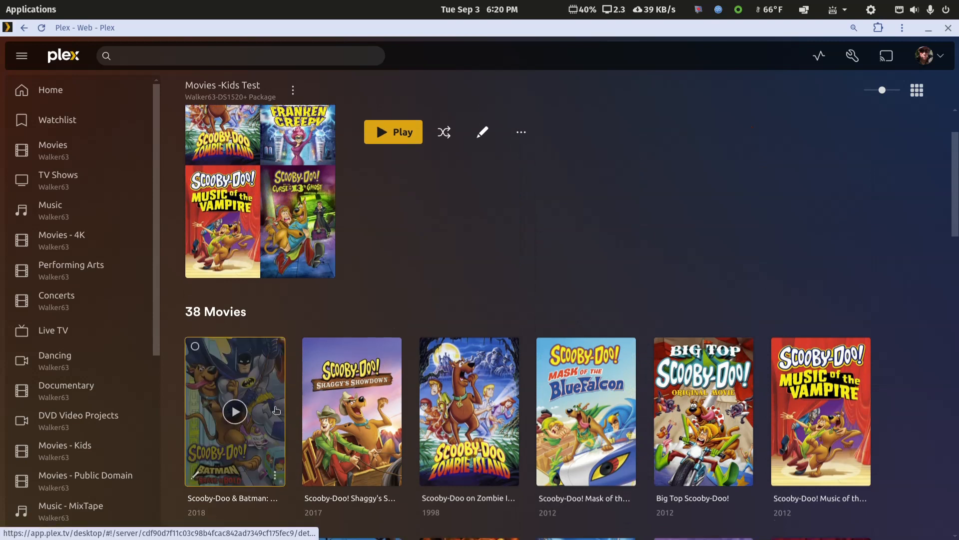
scroll(273, 270, "down", 3)
left_click(273, 270)
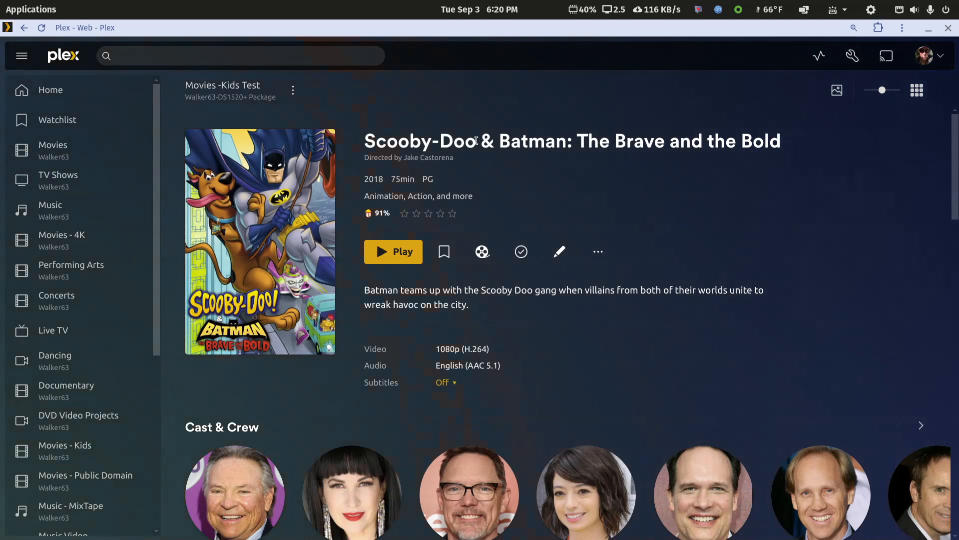
left_click(23, 28)
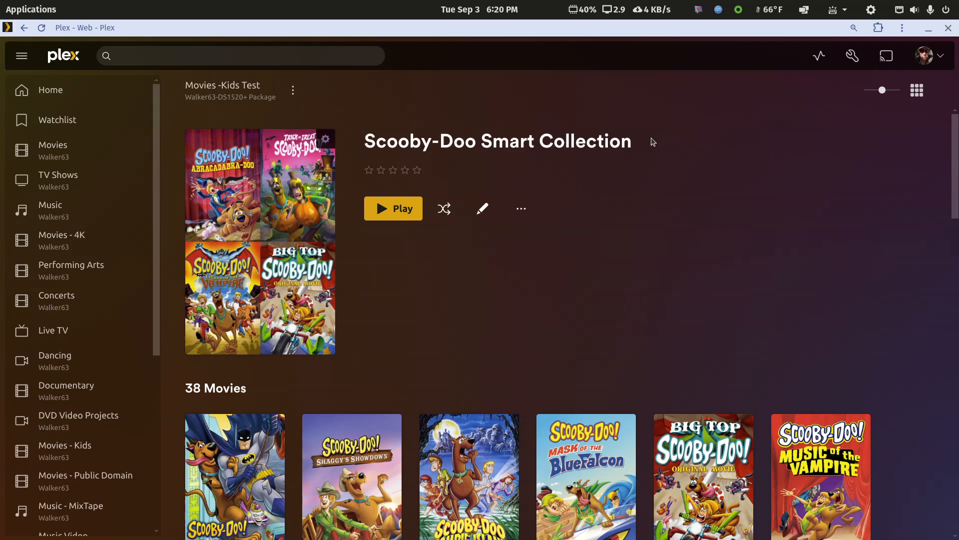
left_click(227, 86)
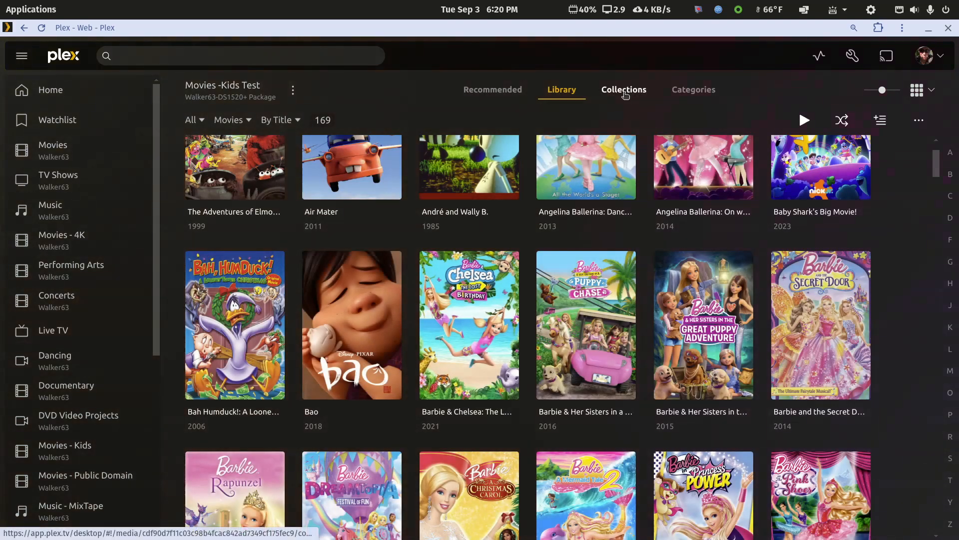
Go to the library's collections, view the poster options in the Scooby-Doo Smart Collection's edit settings, and close them without saving
left_click(626, 93)
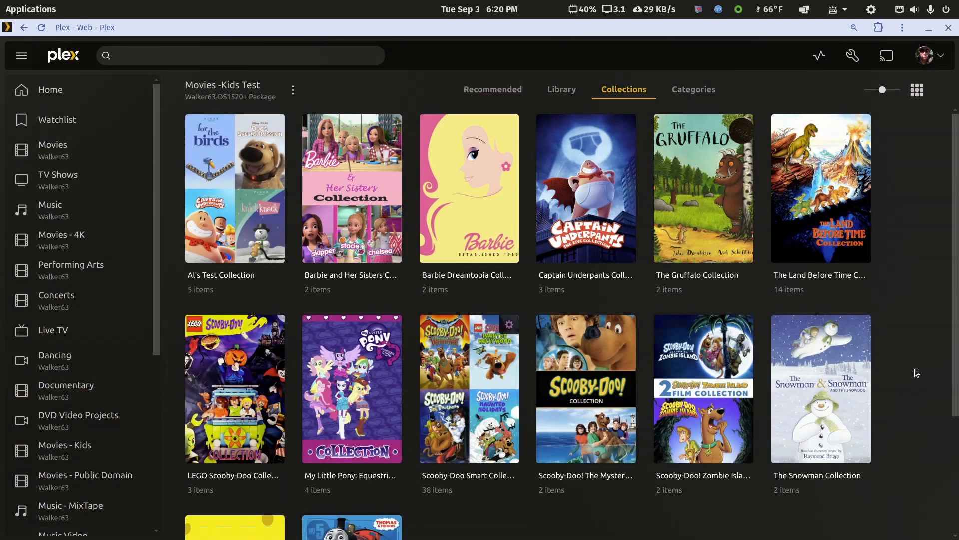
left_click_drag(955, 349, 955, 440)
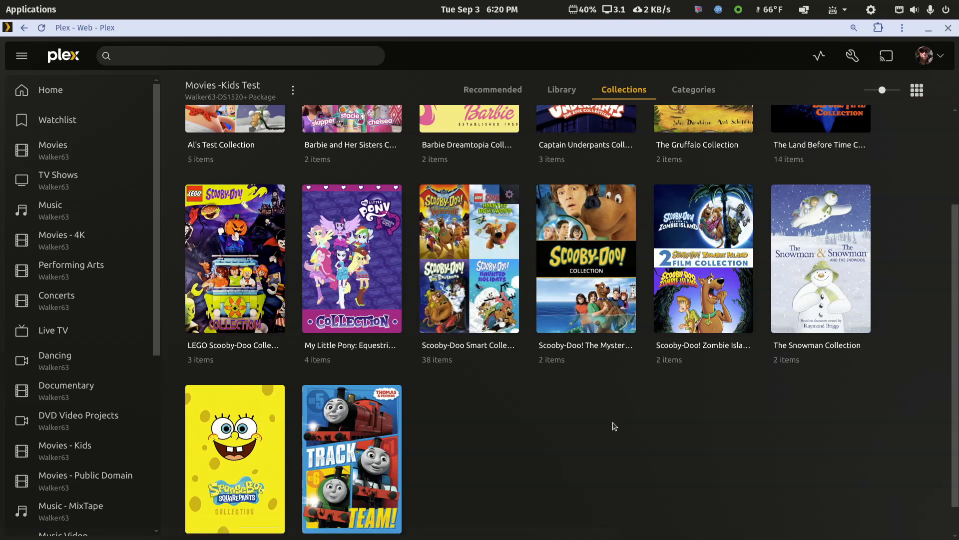
left_click(429, 325)
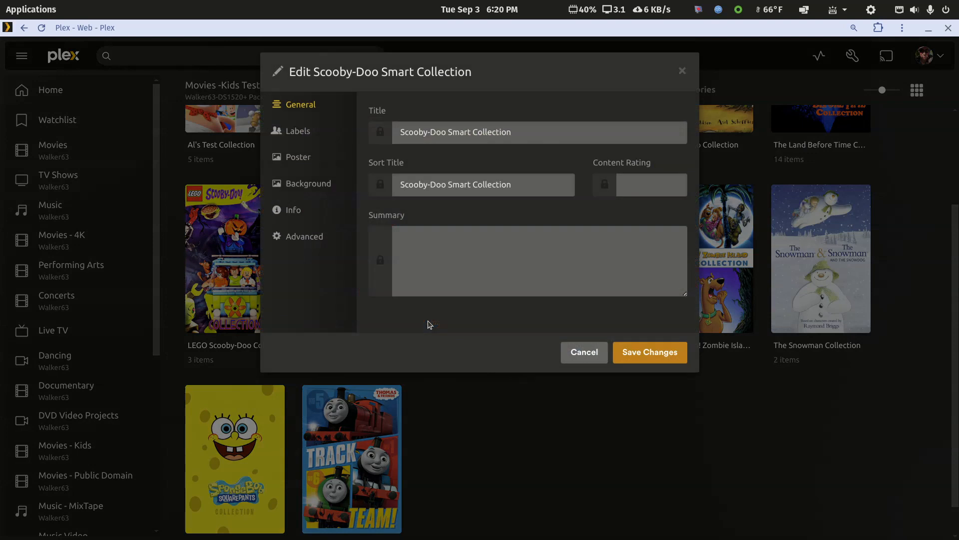
left_click(304, 186)
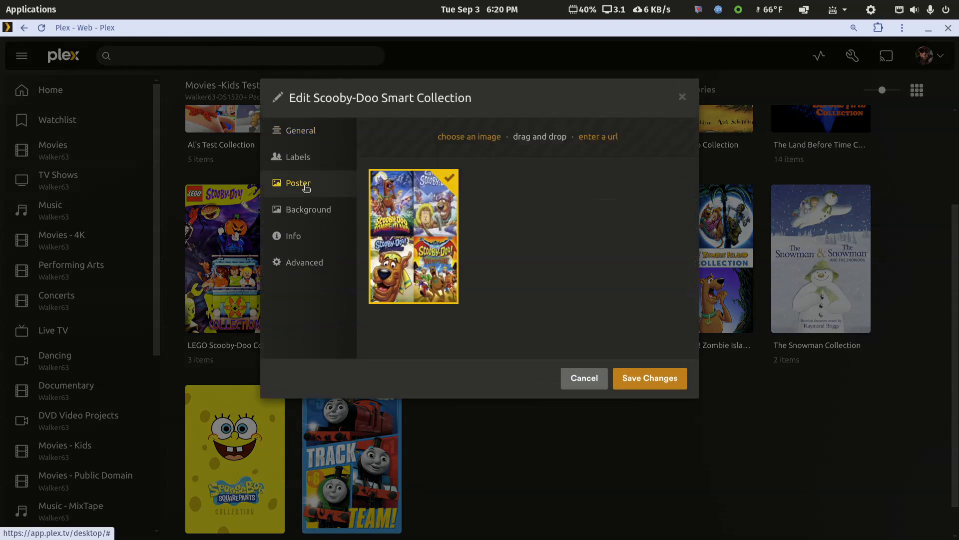
mouse_move(307, 209)
left_mouse_down()
mouse_move(478, 315)
mouse_move(309, 213)
left_mouse_up()
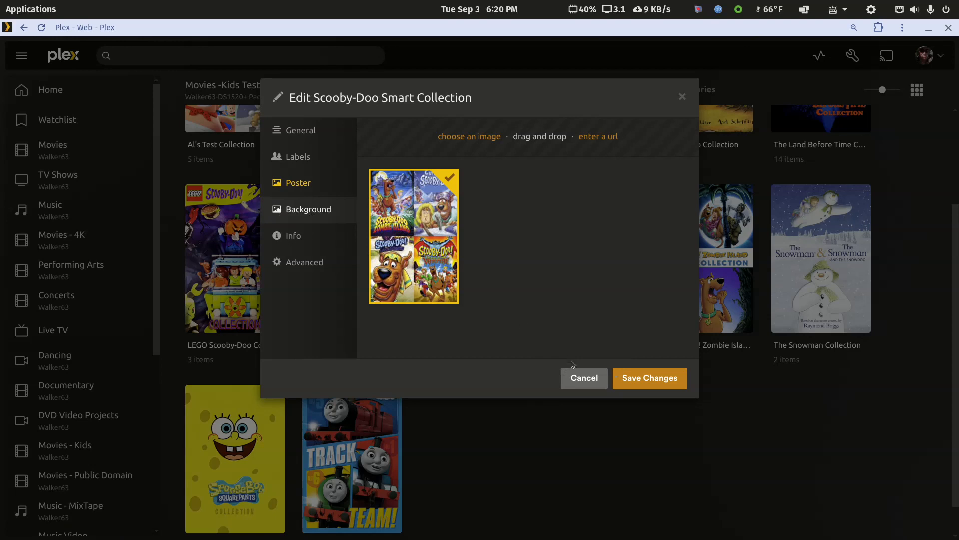
left_click(575, 378)
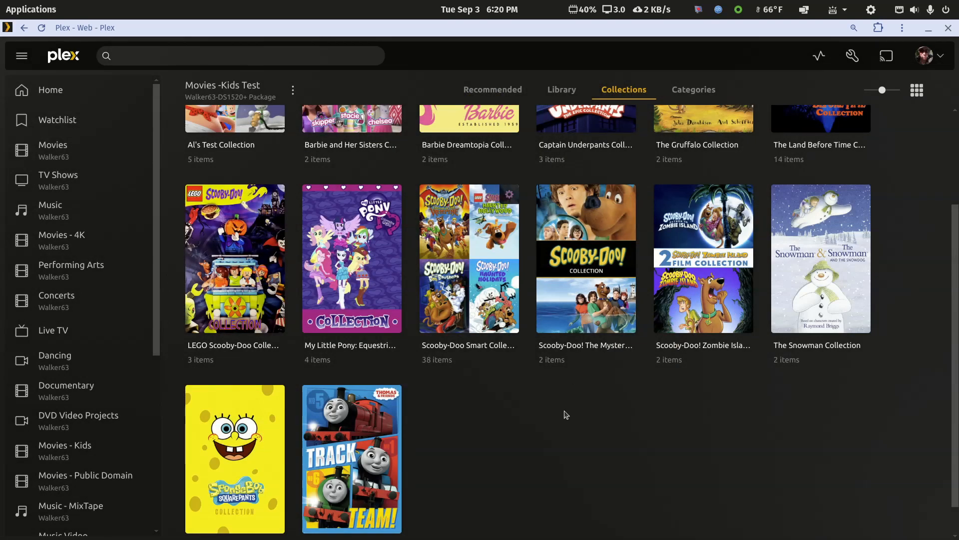
scroll(566, 415, "up", 3)
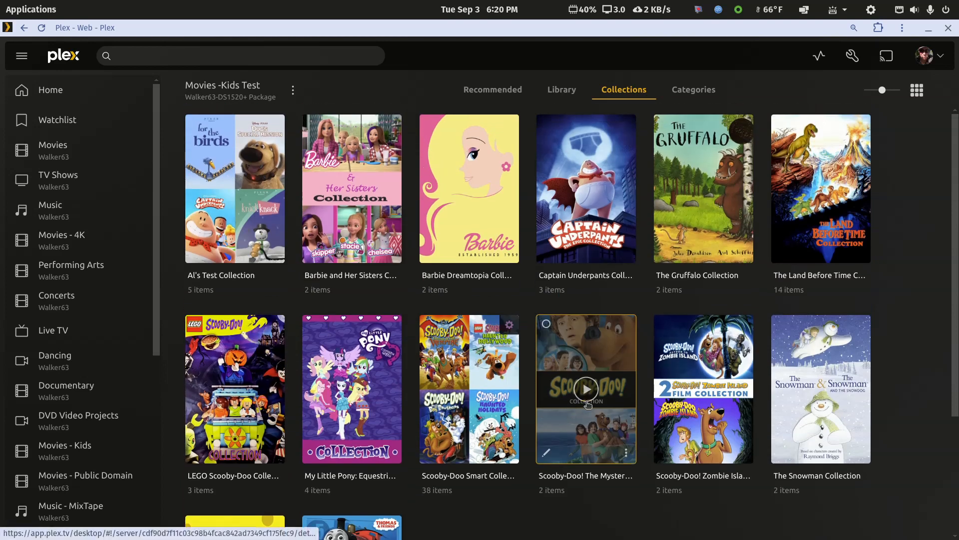